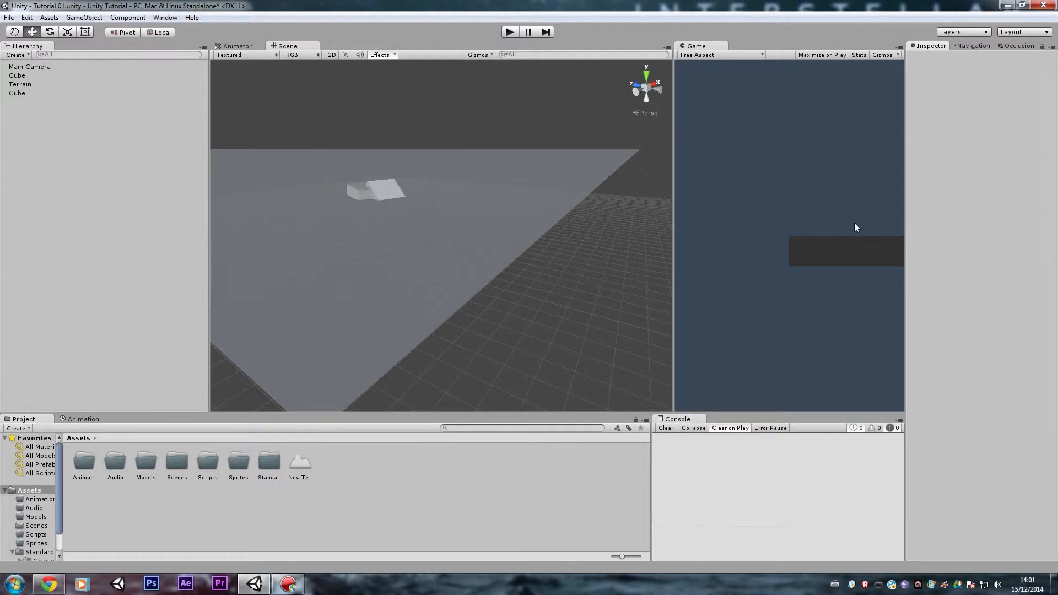
Add a cube to the scene.
left_click(85, 18)
mouse_move(137, 56)
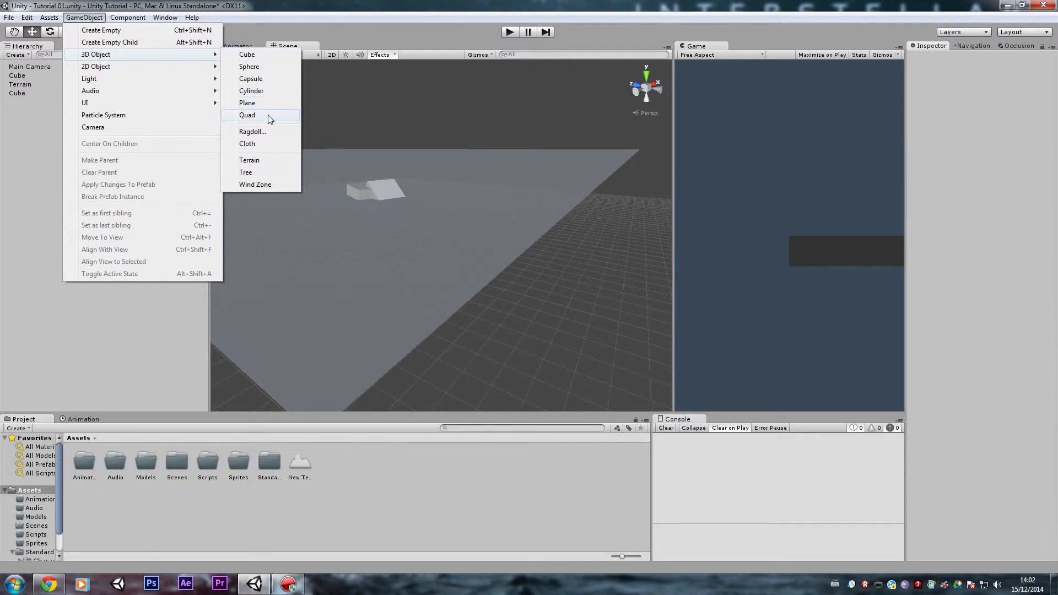
left_click(255, 55)
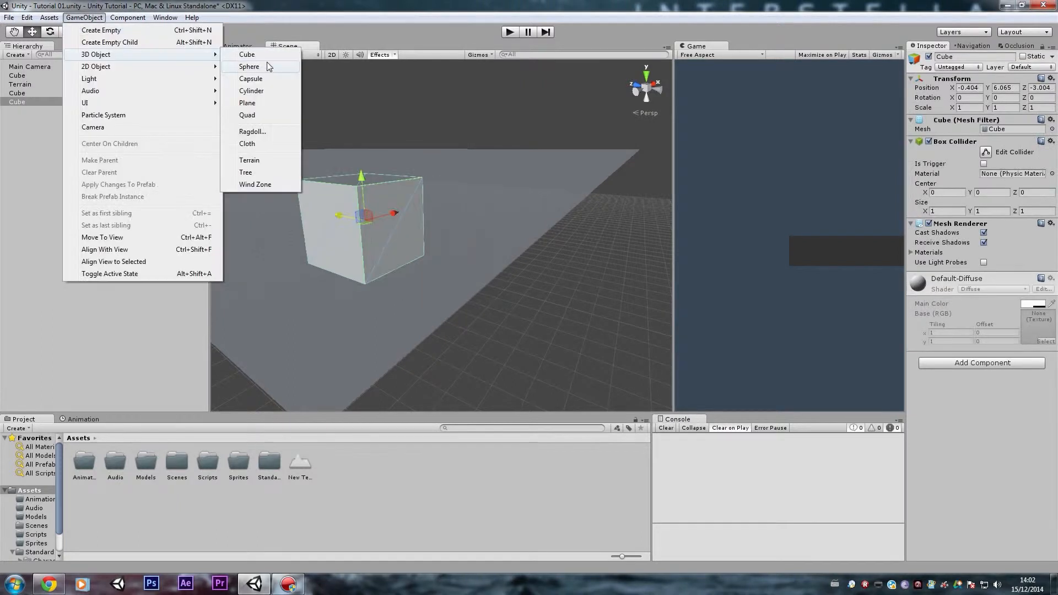
Add a sphere beside the new cube, rotate it and scale it uniformly to about 1.035.
left_click(267, 65)
left_click_drag(411, 229, 496, 221)
key("e")
key("r")
key("w")
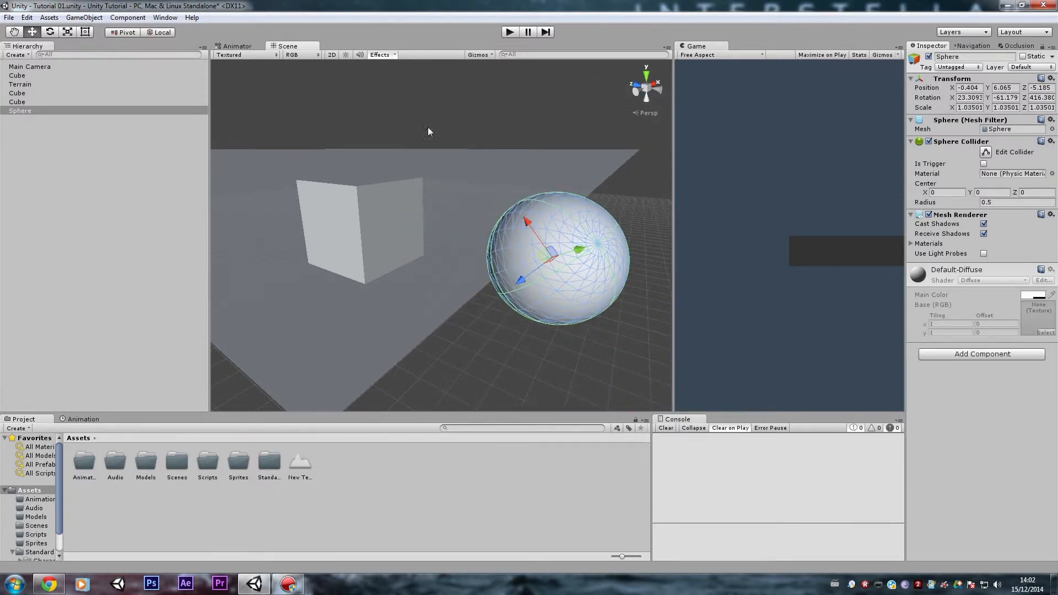
Add a capsule, tilt it onto its side and move it in front of the cube.
left_click(84, 17)
mouse_move(132, 58)
left_click(262, 80)
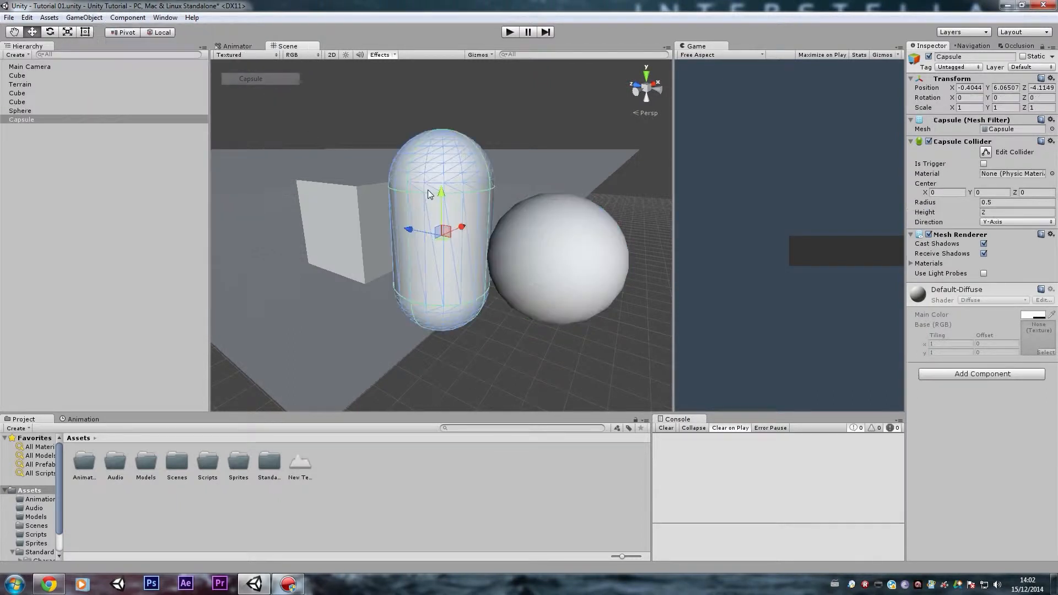
left_click_drag(410, 233, 577, 210)
key("e")
key("w")
left_click_drag(359, 243, 519, 128)
key("e")
key("w")
left_click_drag(463, 209, 298, 208)
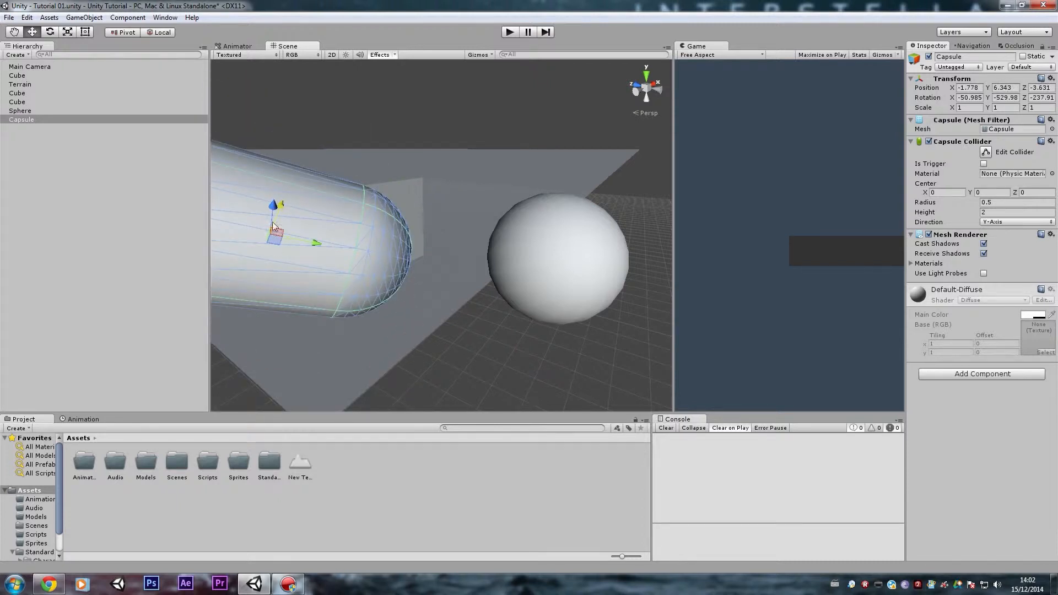
Add a tilted cylinder below the sphere, shrinking it to about 0.12 with its Y scale stretched to about 0.54.
left_click(84, 17)
mouse_move(124, 54)
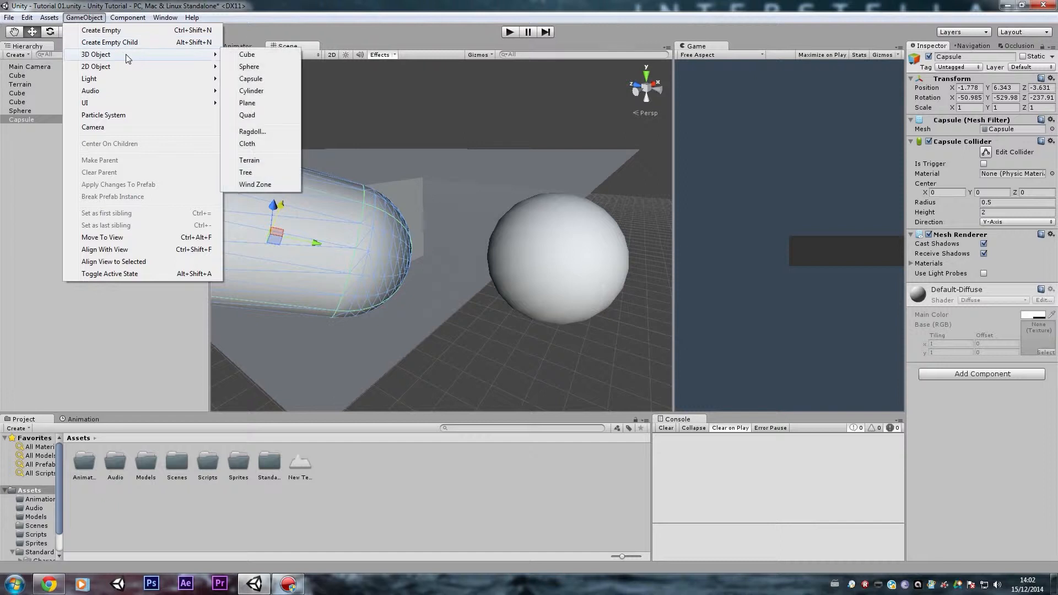
left_click(263, 91)
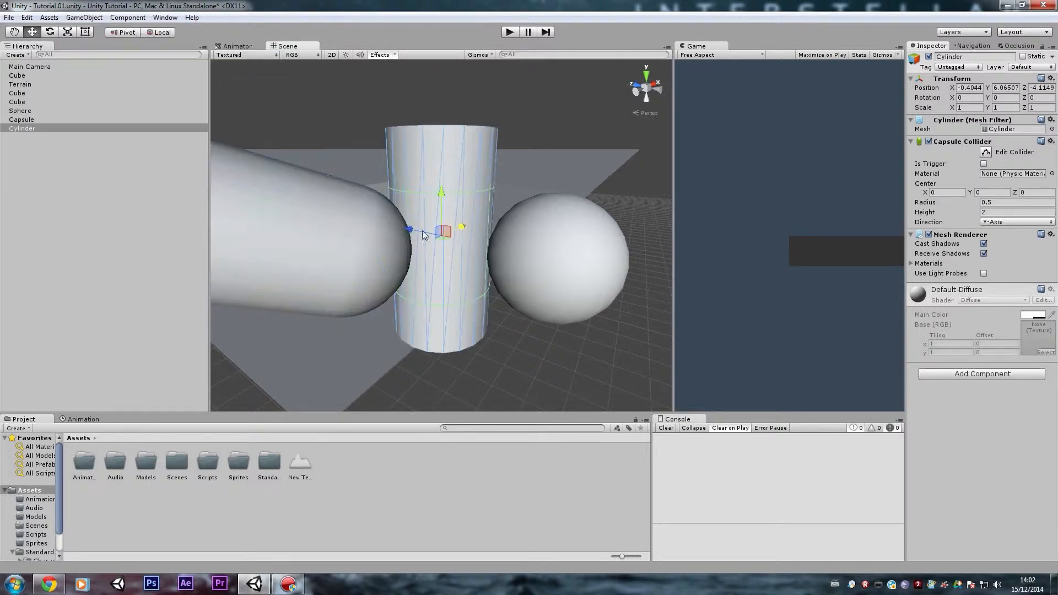
left_click_drag(415, 230, 451, 325)
key("e")
key("w")
left_click_drag(457, 263, 474, 335)
key("r")
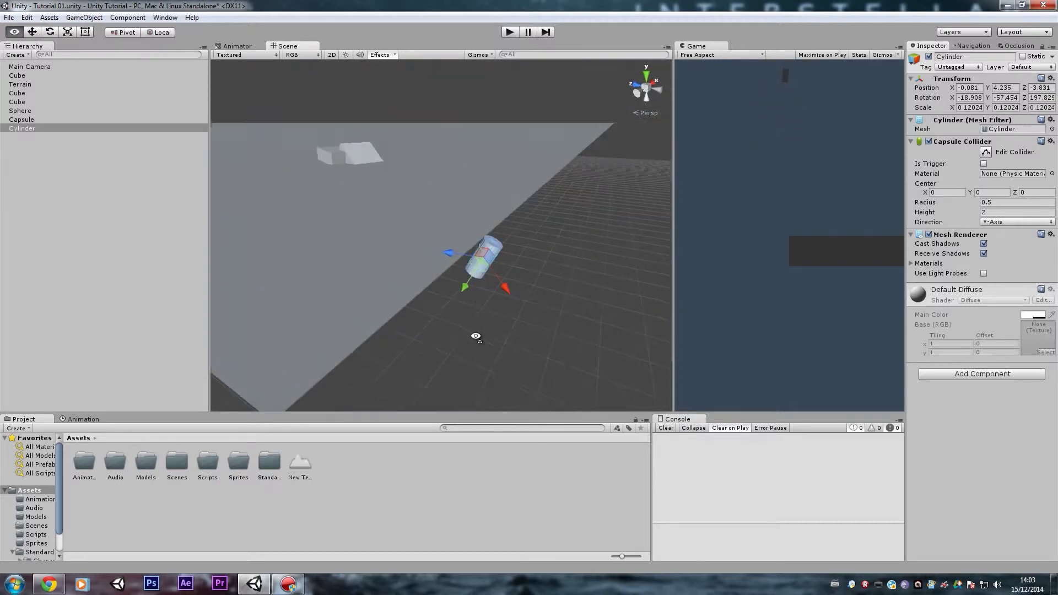
left_click_drag(466, 288, 429, 341)
key("w")
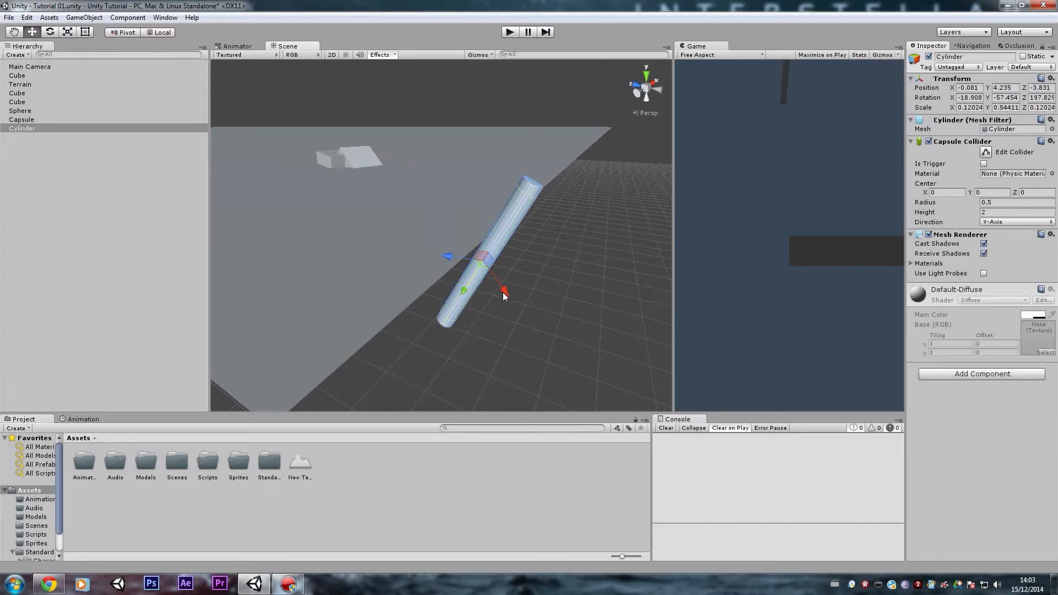
Duplicate the thin cylinder and place the angled copy end to end with the original.
key("ctrl+d")
left_click_drag(464, 291, 506, 216)
left_click_drag(418, 183, 414, 147)
key("w")
left_click(364, 250)
left_click(378, 260)
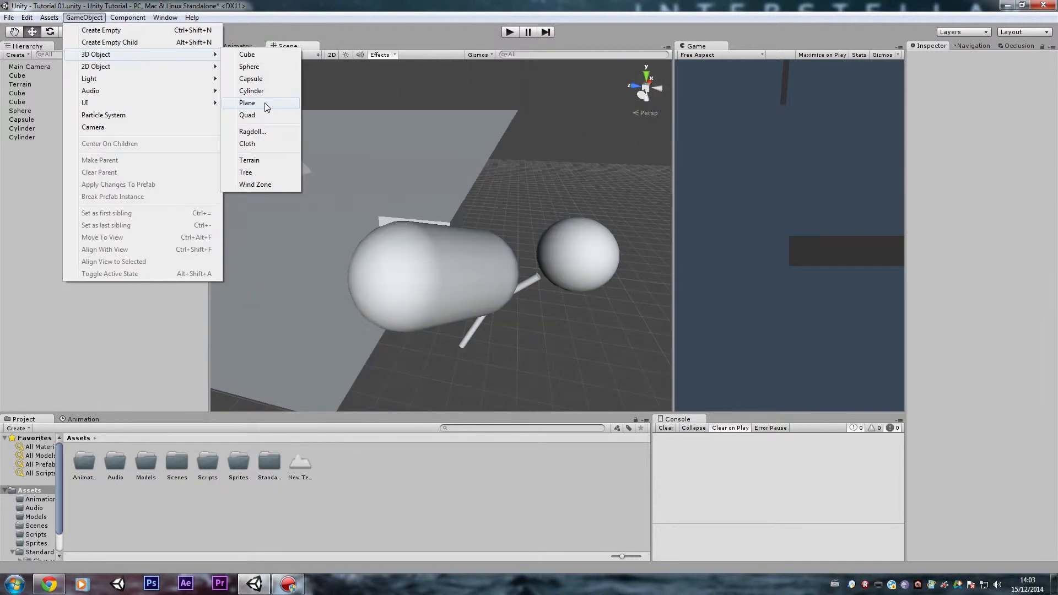
Add a plane to the scene and delete it again.
left_click(264, 103)
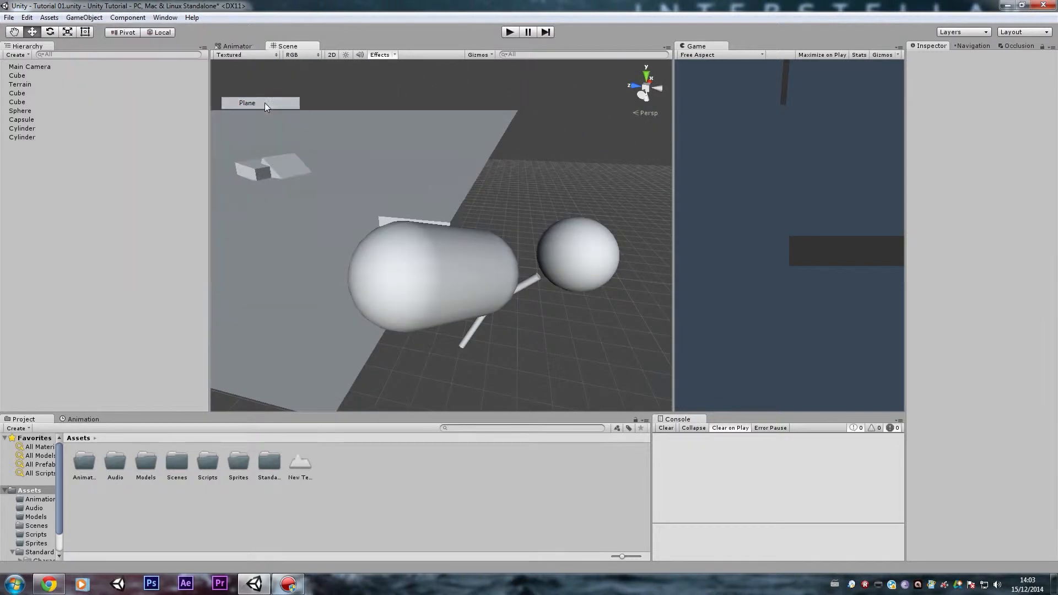
mouse_move(349, 151)
left_mouse_down("alt")
mouse_move(389, 165)
mouse_move(398, 186)
mouse_move(293, 144)
mouse_move(353, 157)
left_mouse_up("alt")
key("Delete")
Add a quad to the scene.
left_click(89, 18)
mouse_move(128, 54)
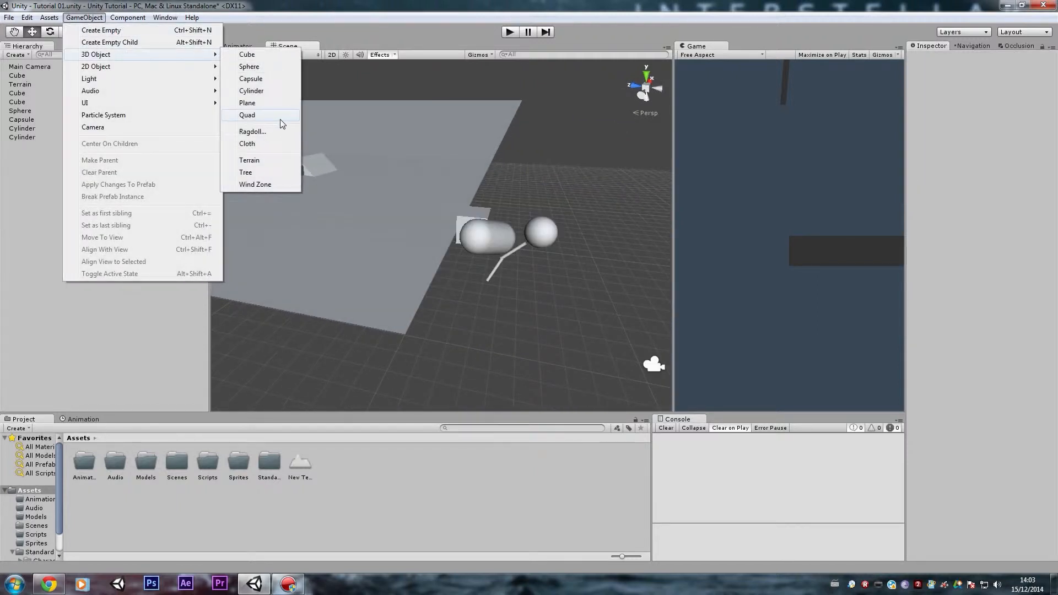
left_click(267, 118)
left_click_drag(397, 187, 369, 207, "alt")
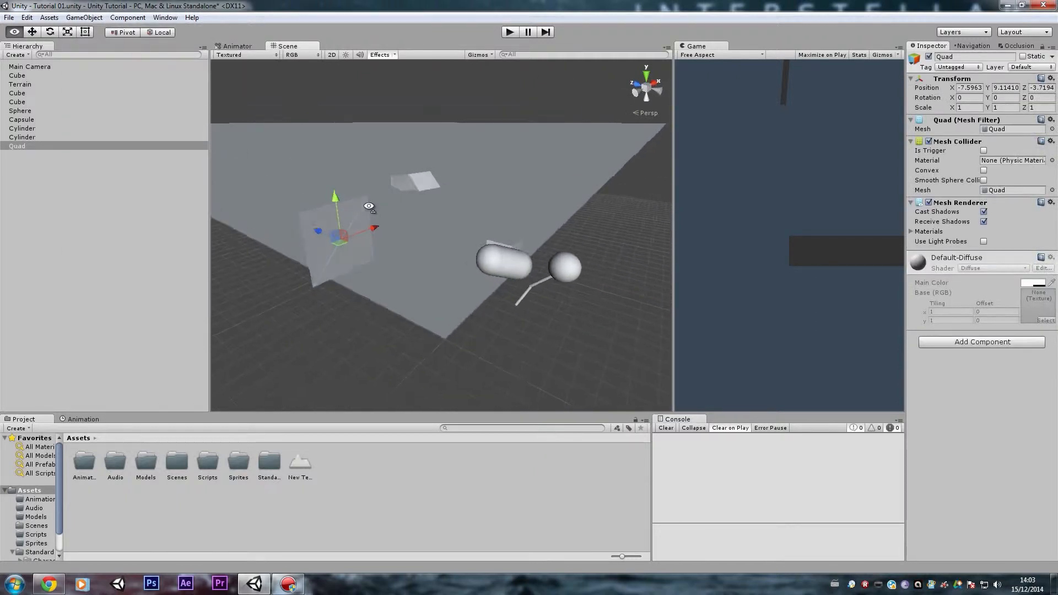
Delete the capsule, the nearby cube, the sphere and both thin cylinders from the scene.
left_click(432, 260)
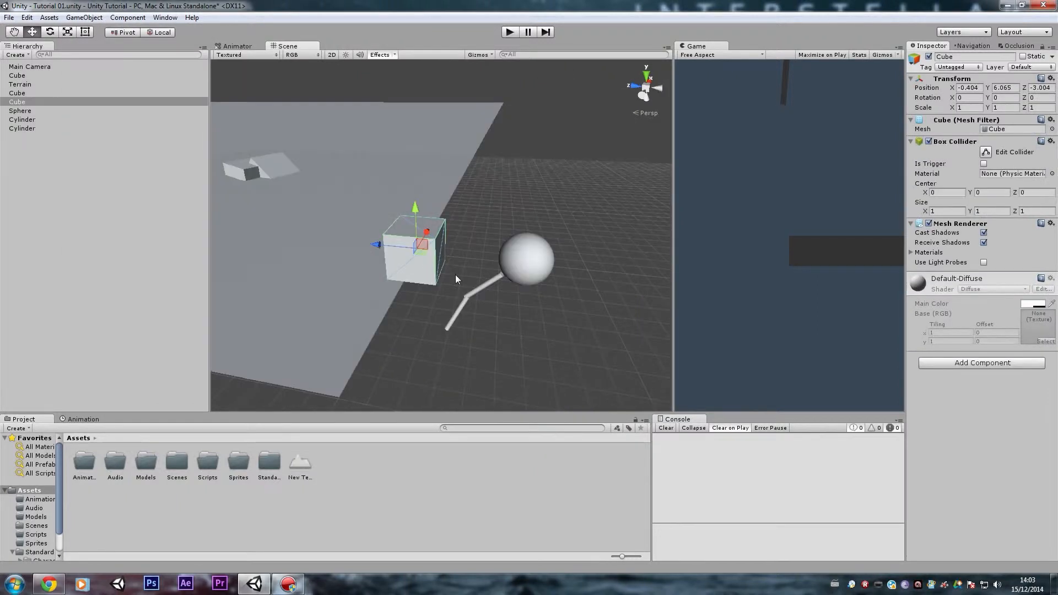
key("Delete")
left_click(523, 255)
key("Delete")
left_click(498, 279)
key("Delete")
left_click(465, 312)
key("Delete")
left_click_drag(465, 312, 384, 263, "alt")
Add a new cube and move it over the terrain near the two existing blocks.
left_click(84, 17)
mouse_move(194, 54)
left_click(245, 54)
right_click_drag(338, 98, 364, 129)
left_click_drag(356, 191, 537, 202)
Delete the two older cubes from the terrain, keeping only the new cube.
left_click(399, 219)
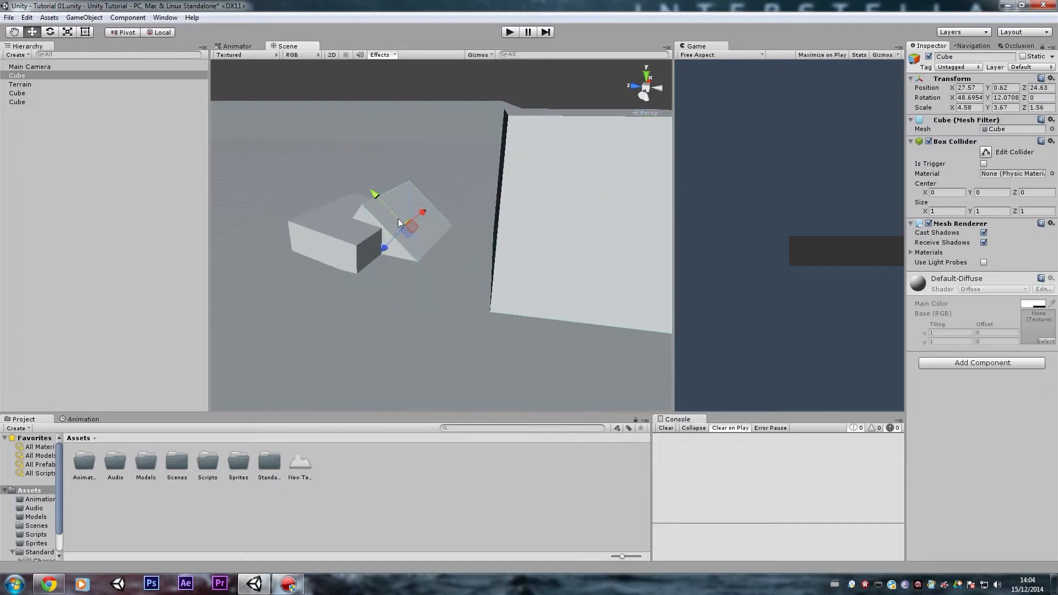
key("Delete")
left_click(345, 237)
key("Delete")
Tilt the remaining cube about -26.9 degrees around its X axis above the terrain.
left_click_drag(401, 224, 499, 255, "alt")
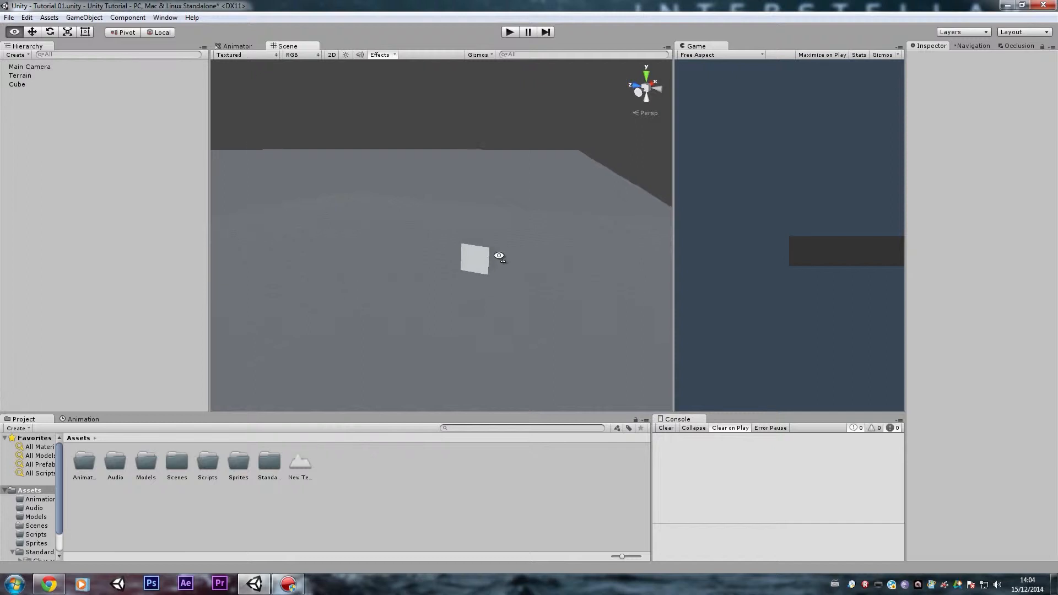
right_click_drag(499, 256, 507, 278)
key("w")
left_click(444, 232)
right_click_drag(444, 233, 416, 234)
key("w")
key("s")
key("e")
key("w")
key("d")
left_click_drag(421, 236, 429, 269)
Fly around the scene to examine the terrain and its surroundings from different positions.
key("w")
key("s")
key("a")
right_click_drag(427, 269, 538, 306)
key("s")
key("w")
key("d")
key("s")
key("w")
key("f")
key("s")
left_click(569, 287)
key("s")
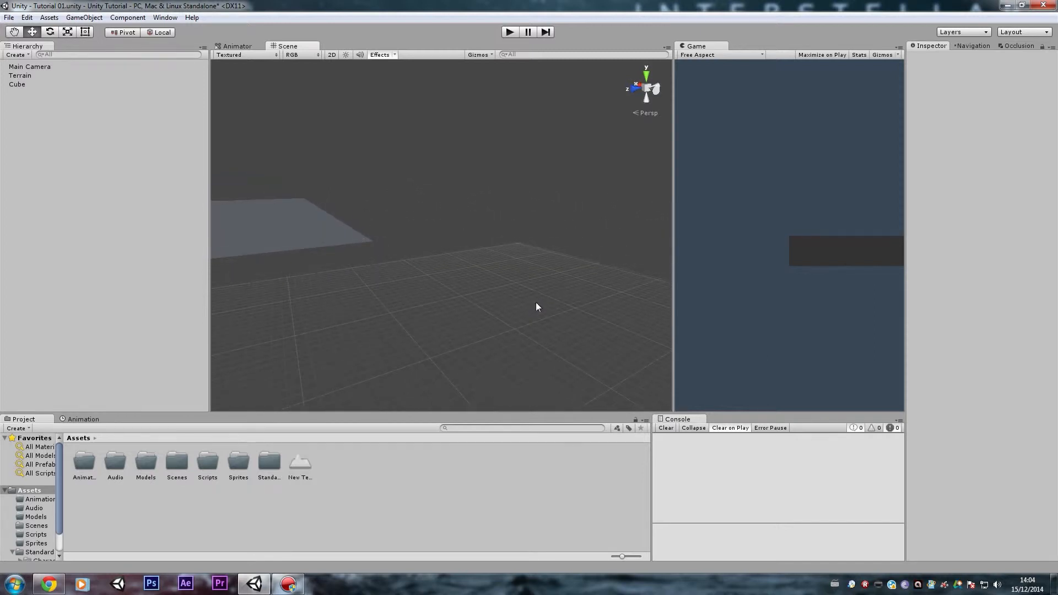
Select the cube from the object list and bring it into close view in the scene.
left_click(42, 84)
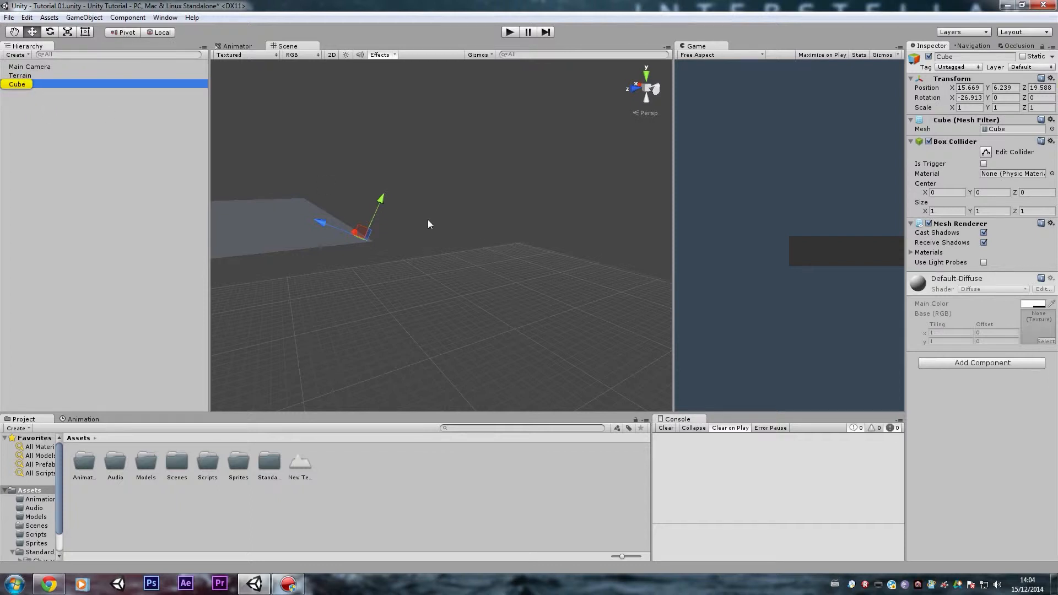
mouse_move(473, 231)
right_mouse_down()
mouse_move(471, 222)
mouse_move(489, 236)
mouse_move(436, 267)
mouse_move(379, 232)
mouse_move(459, 237)
right_mouse_up()
key("w")
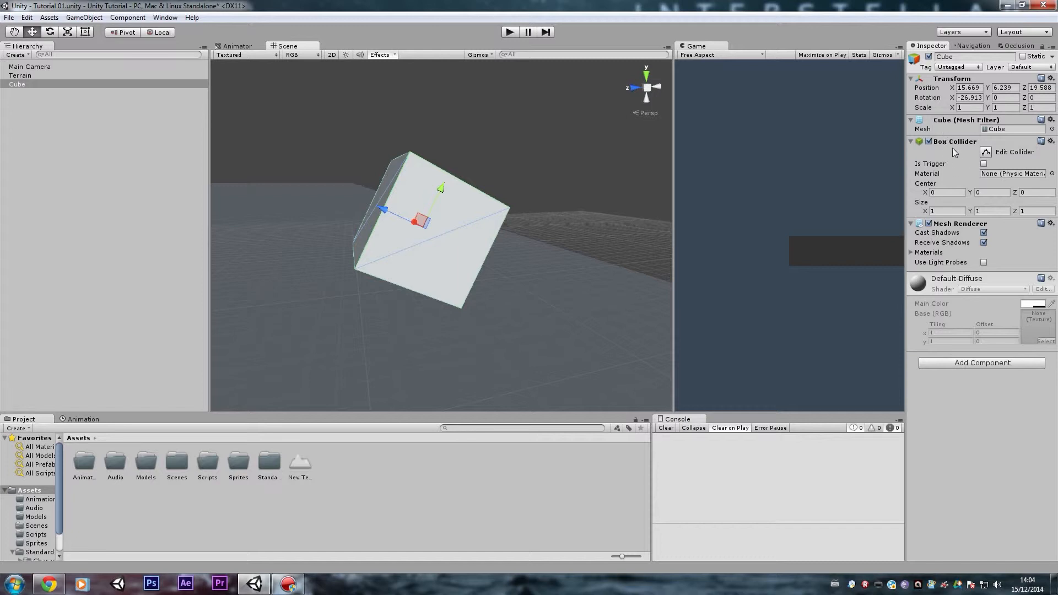
Add a second Box Collider component to the cube and remove it again.
left_click(960, 364)
left_click(949, 428)
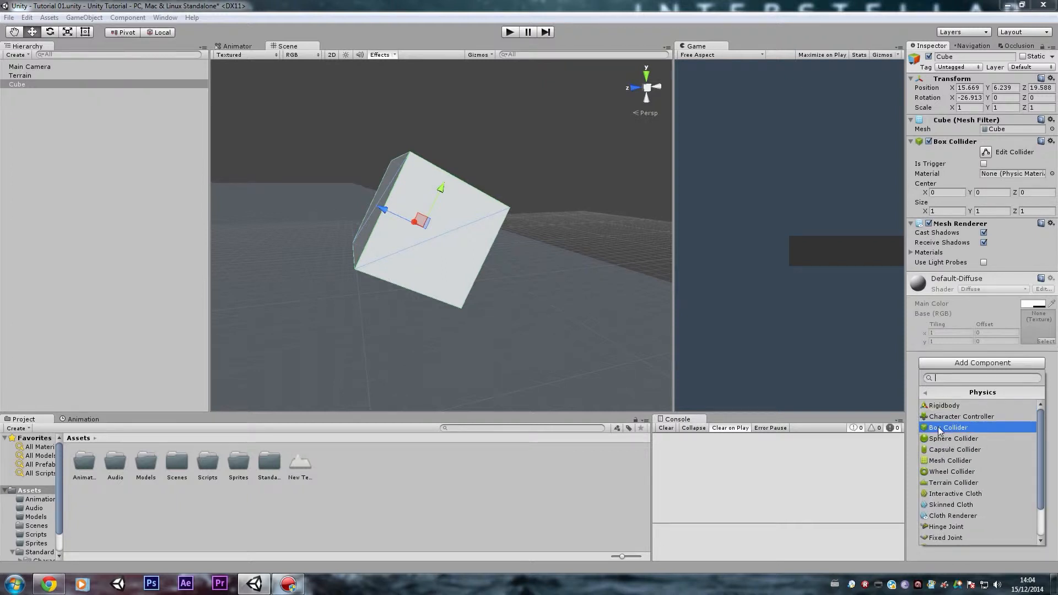
left_click(941, 430)
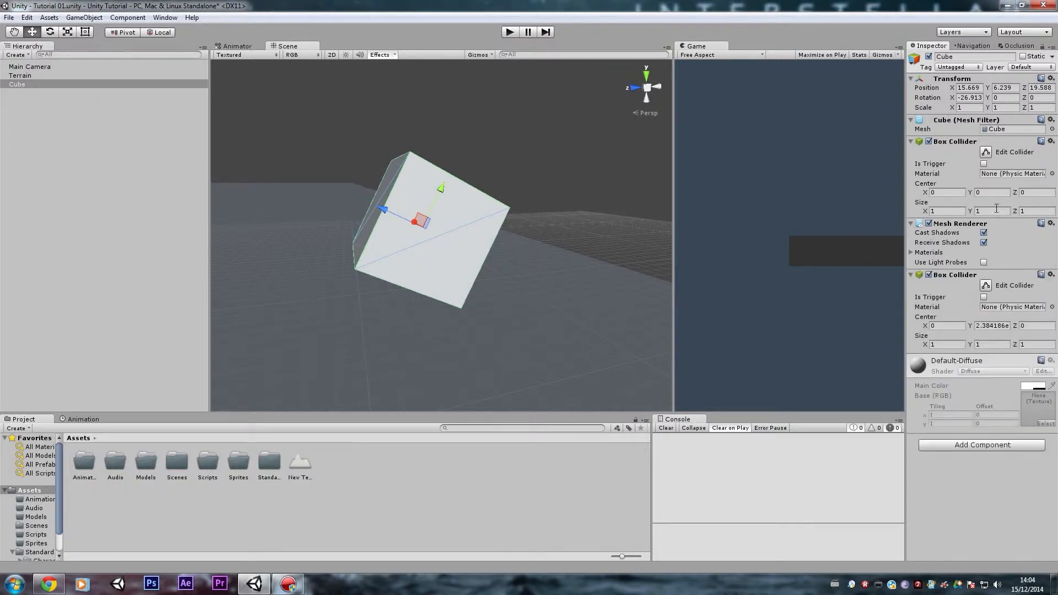
right_click(950, 279)
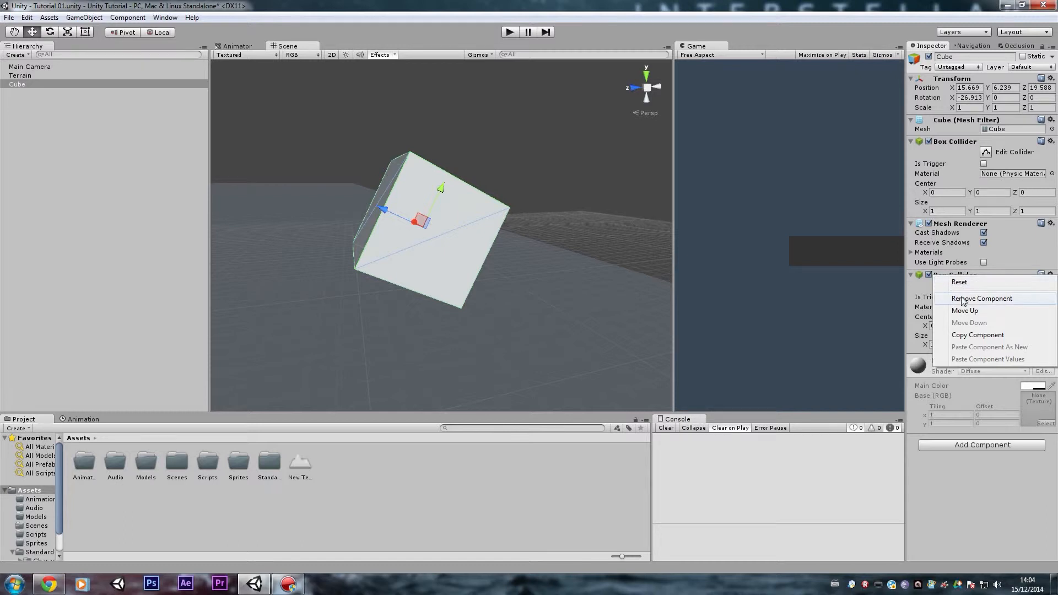
left_click(964, 299)
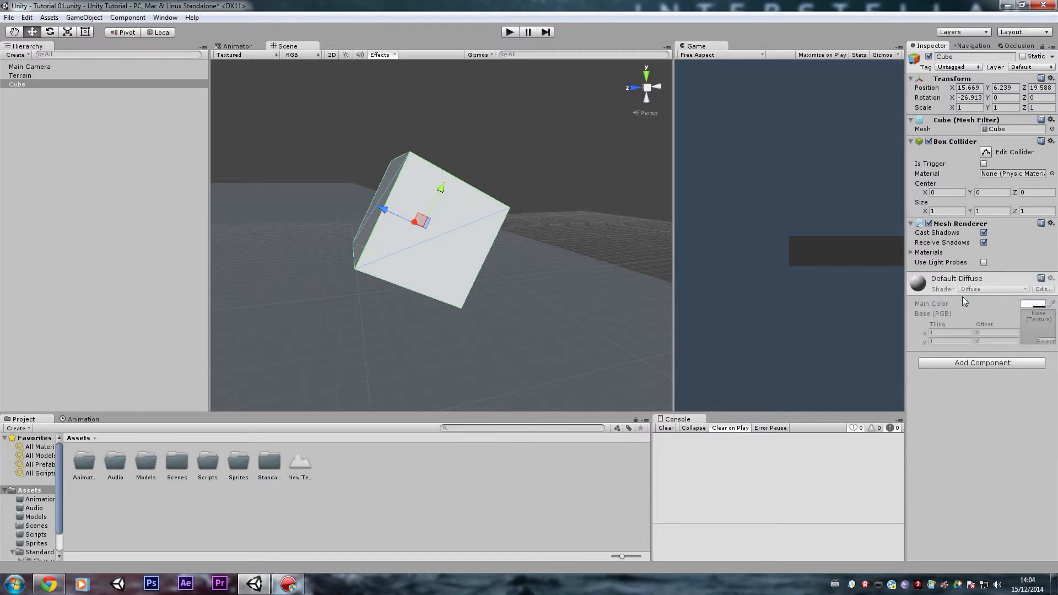
Add a Rigidbody physics component to the cube.
left_click(977, 364)
left_click(941, 428)
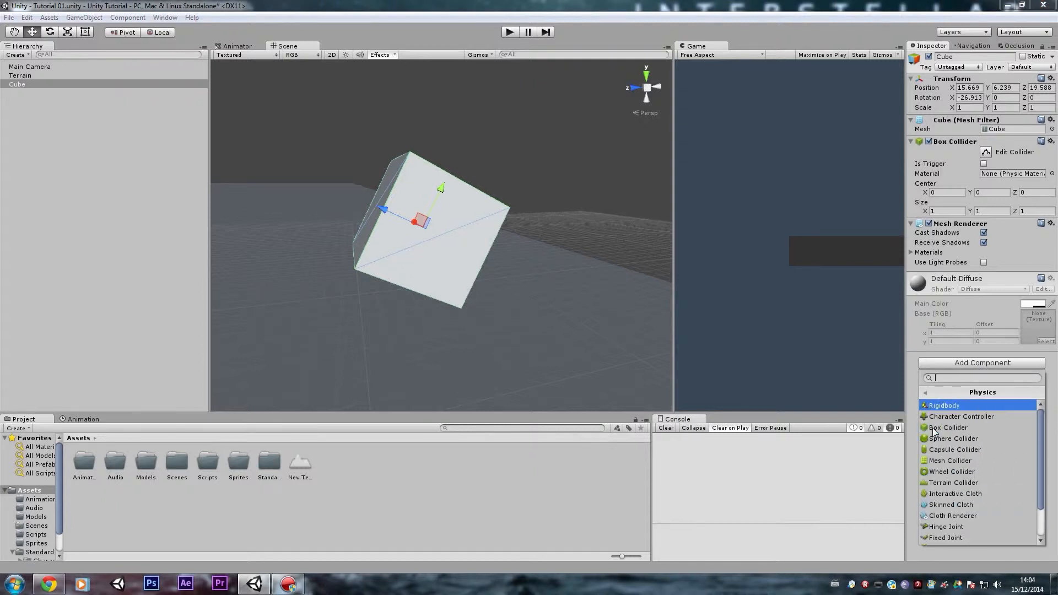
left_click(944, 406)
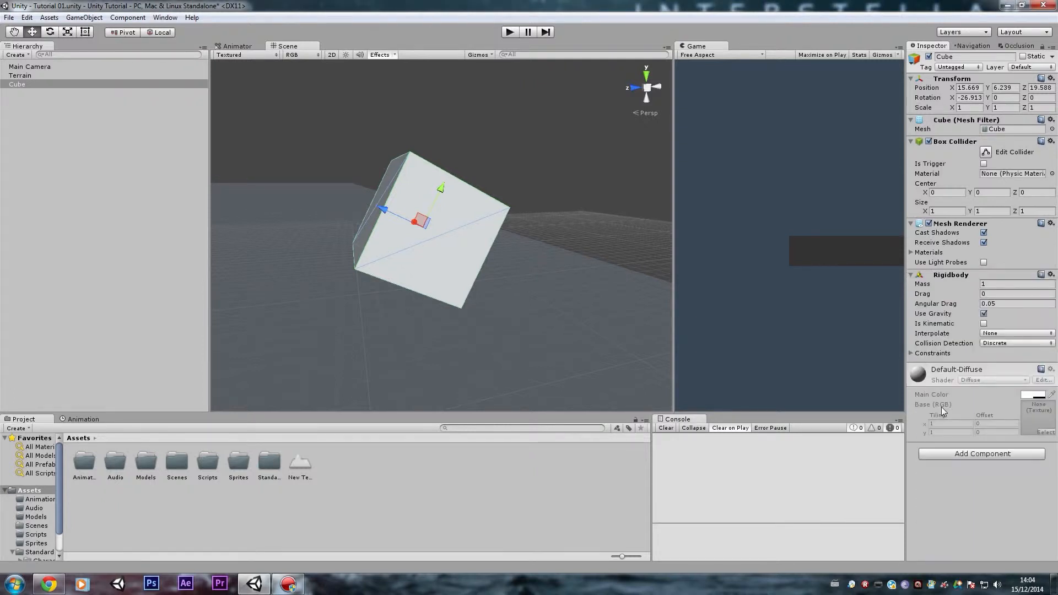
left_click(135, 17)
mouse_move(171, 69)
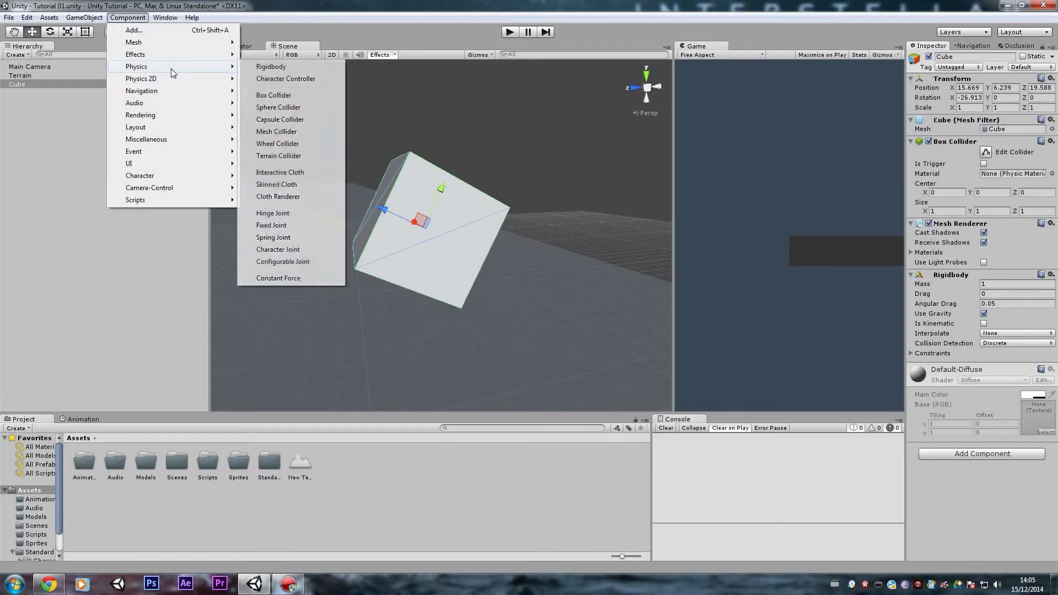
Run the game to watch how gravity affects the cube above the terrain, and stop playback.
left_click_drag(491, 287, 459, 286, "alt")
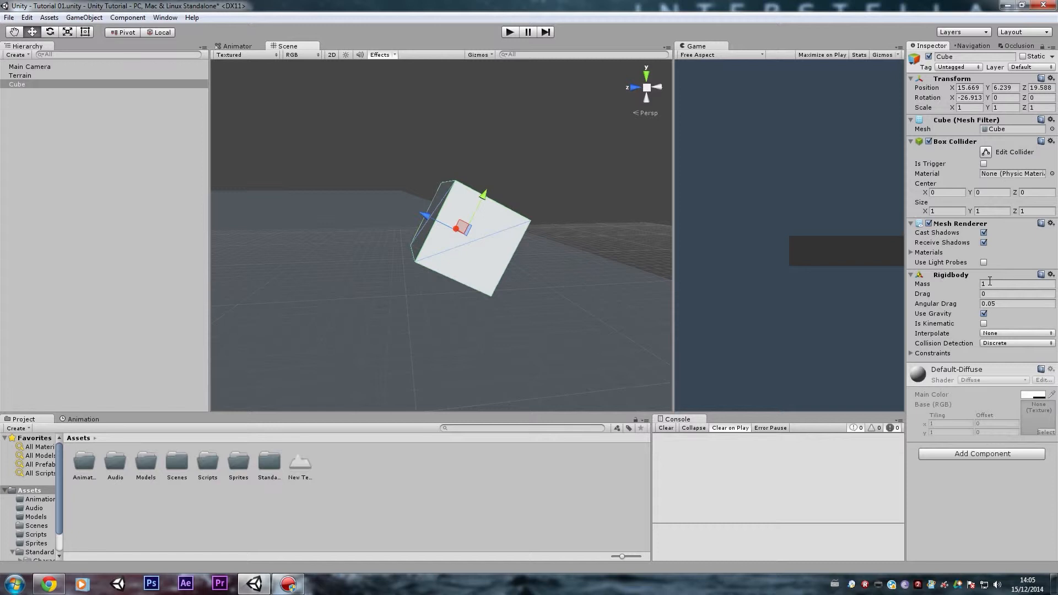
right_click_drag(637, 294, 633, 282)
key("s")
key("w")
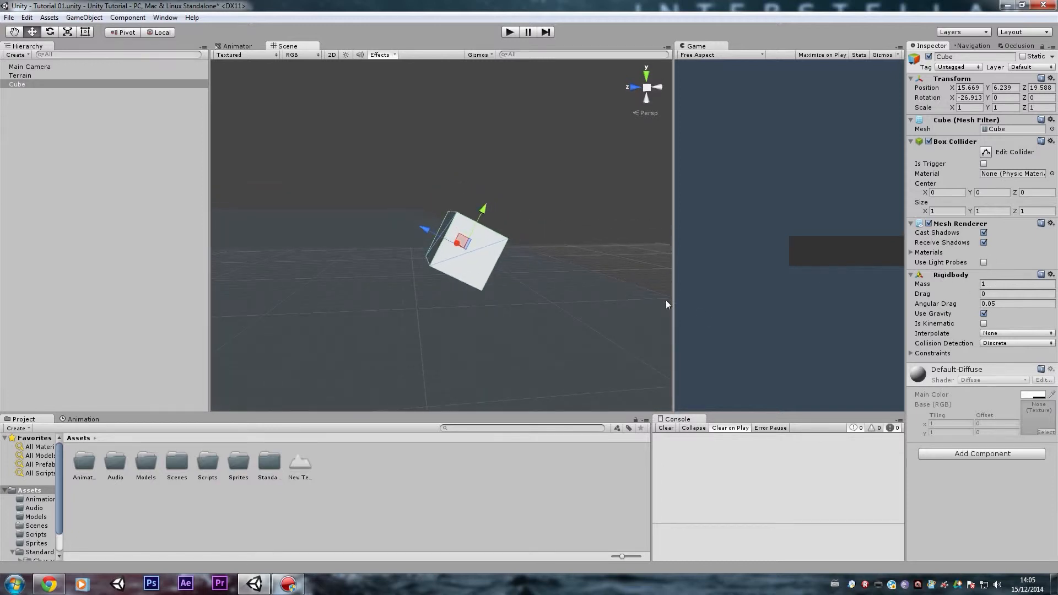
key("s")
right_click_drag(516, 264, 495, 163)
key("w")
key("s")
left_click(509, 32)
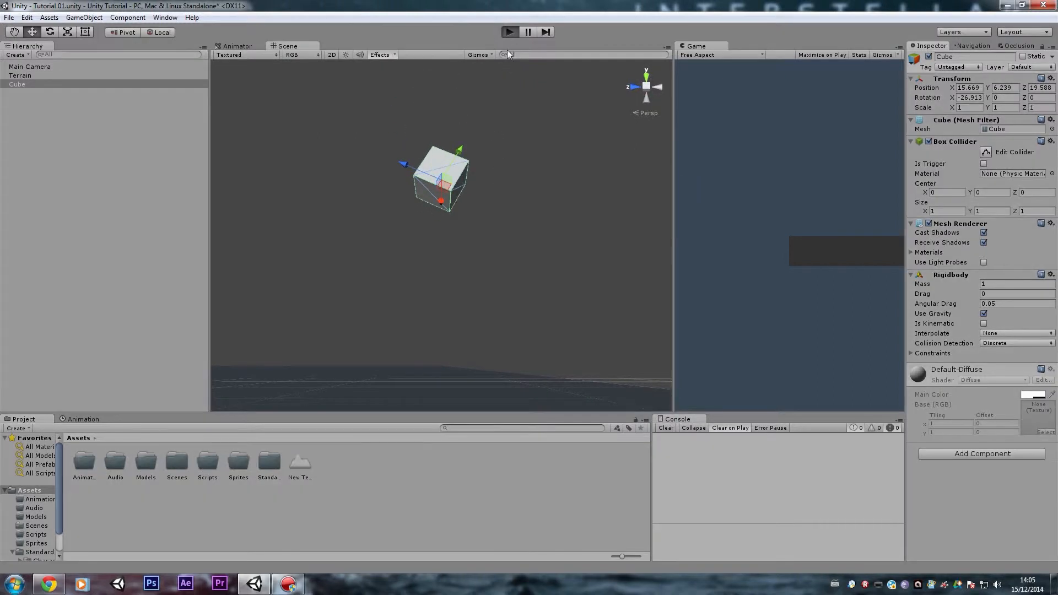
right_click_drag(510, 195, 503, 314)
scroll(503, 314, "up", 4)
scroll(503, 314, "down", 1)
left_click(507, 32)
mouse_move(494, 255)
right_mouse_down()
mouse_move(493, 290)
mouse_move(492, 222)
mouse_move(493, 258)
right_mouse_up()
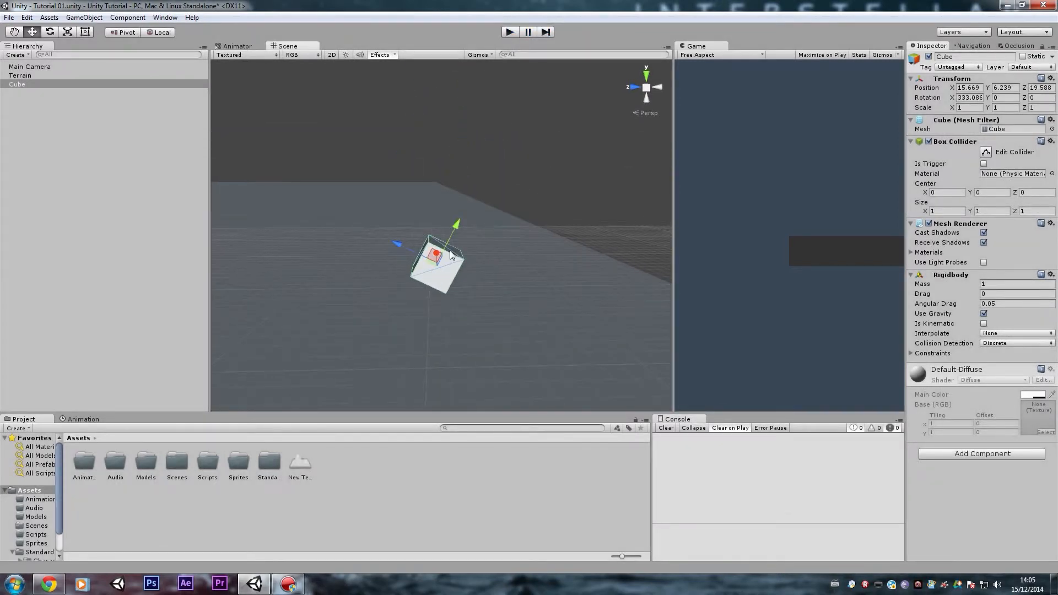
Duplicate the Rigidbody cube three times and arrange the four cubes in a tilted two-by-two cluster above the terrain.
key("ctrl+d")
left_click_drag(457, 226, 503, 167)
key("ctrl+d")
left_click_drag(432, 178, 368, 169)
key("ctrl+d")
left_click_drag(429, 123, 418, 149)
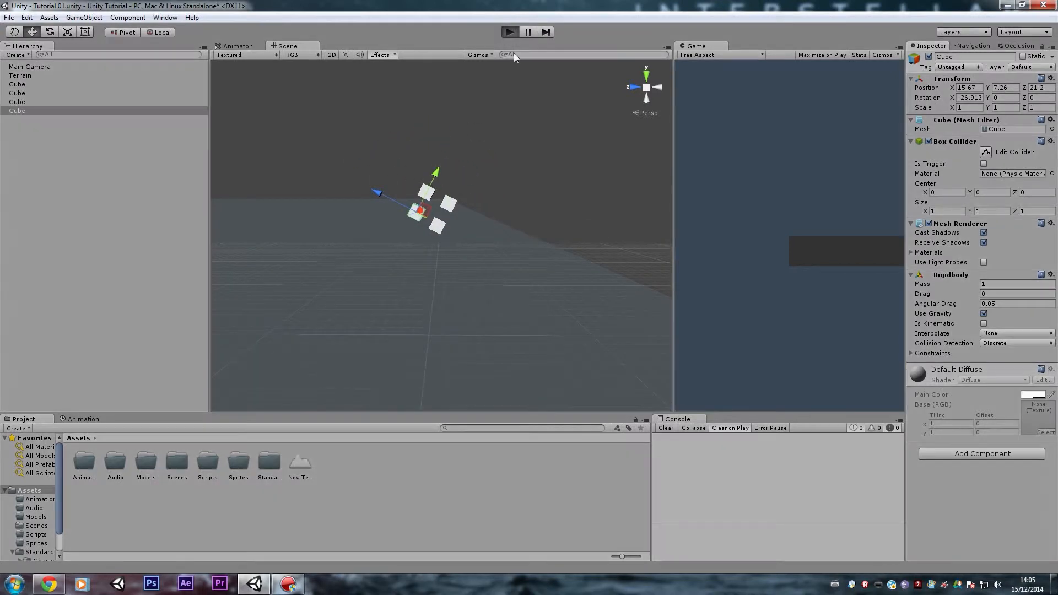
Run the game to watch the four cubes fall and collide on the terrain, and stop playback.
key("ctrl+p")
left_click_drag(499, 159, 500, 224, "alt")
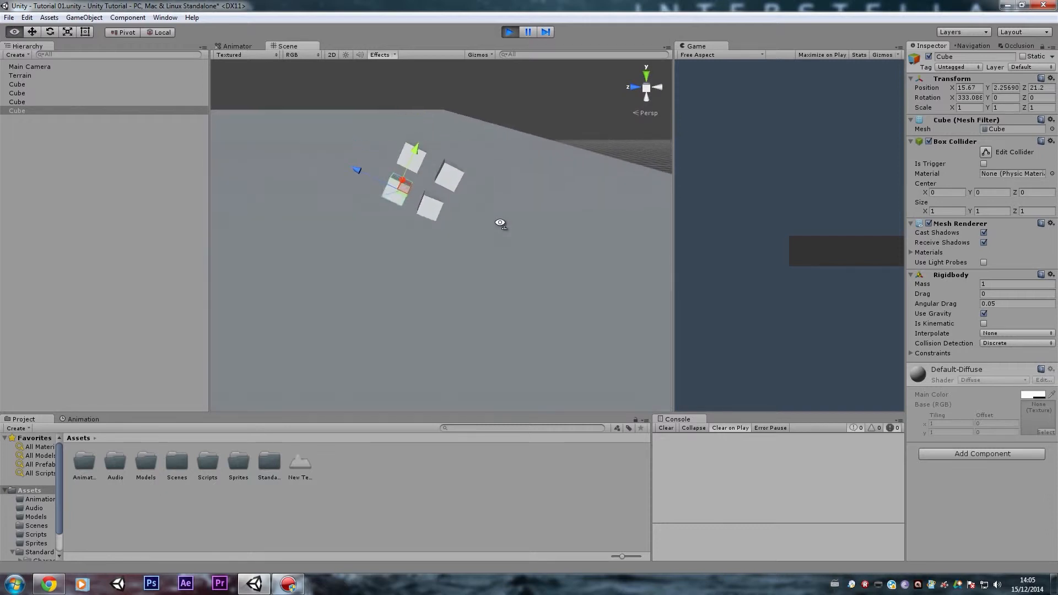
right_click_drag(500, 223, 494, 194)
key("w")
key("s")
left_click(509, 32)
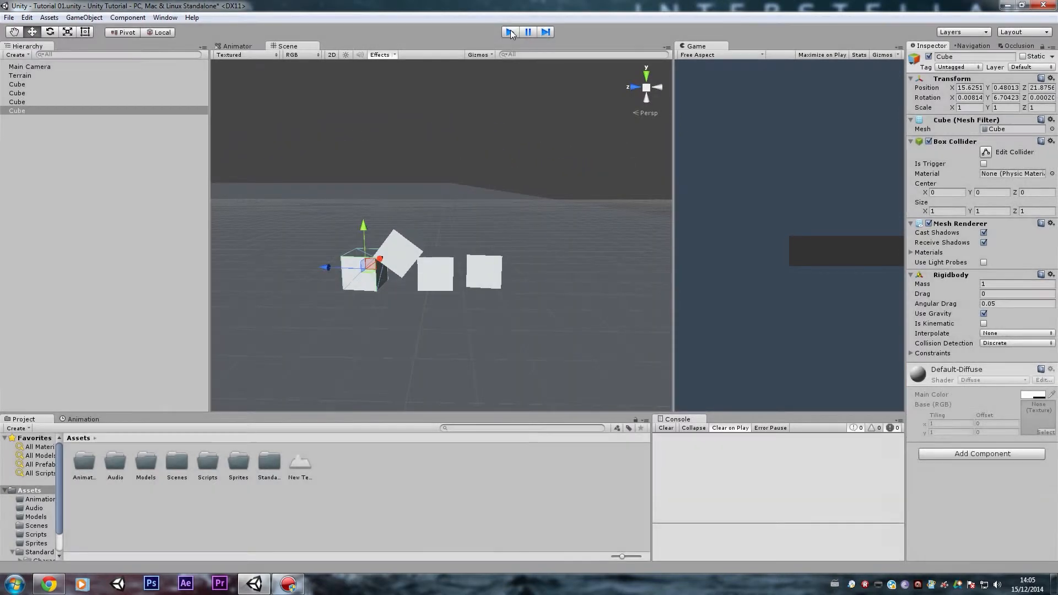
Duplicate the uppermost cube of the tilted cluster six times in place so the copies overlap.
key("f")
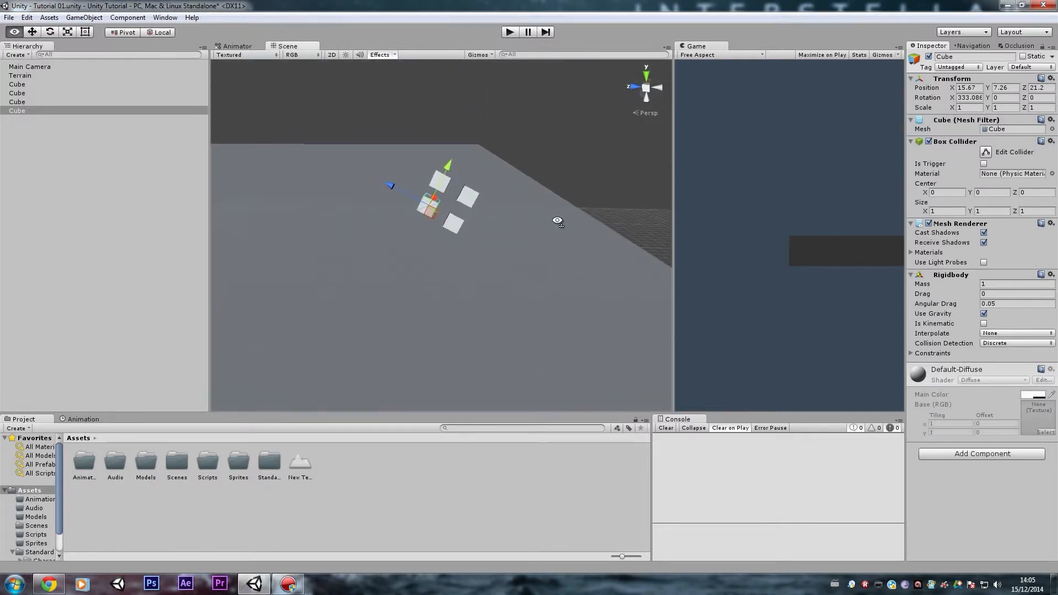
right_click_drag(571, 193, 504, 206)
left_click(489, 200)
key("e")
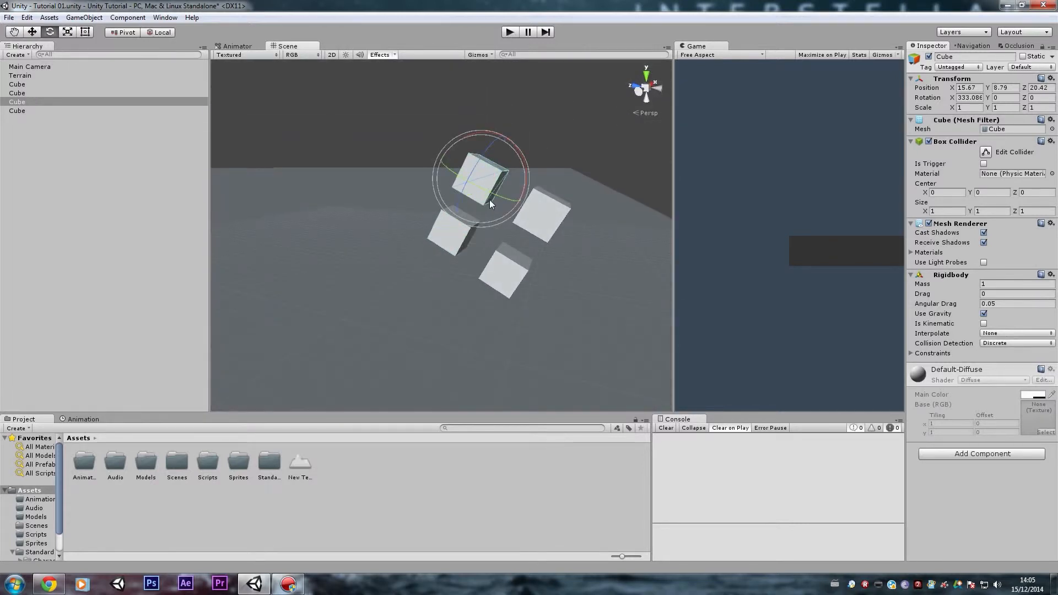
key("w")
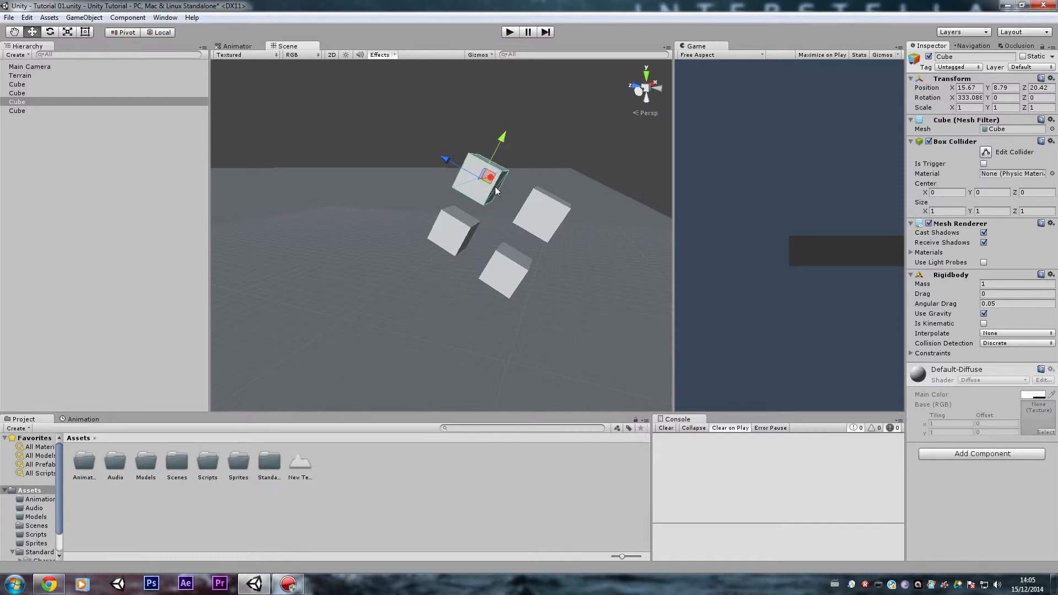
key("ctrl+d")
key("ctrl+d")
key("ctrl+d")
key("ctrl+d")
key("ctrl+d")
key("ctrl+d")
scroll(519, 207, "down", 3)
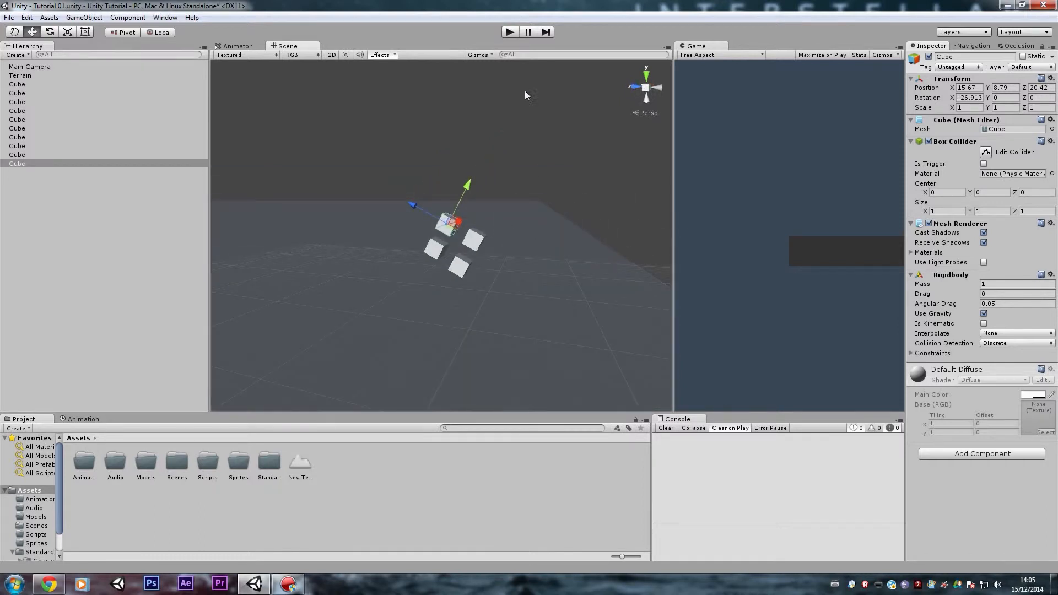
Run the game to watch how the overlapping cubes react to each other, and stop playback.
left_click(508, 33)
right_click_drag(490, 230, 452, 286)
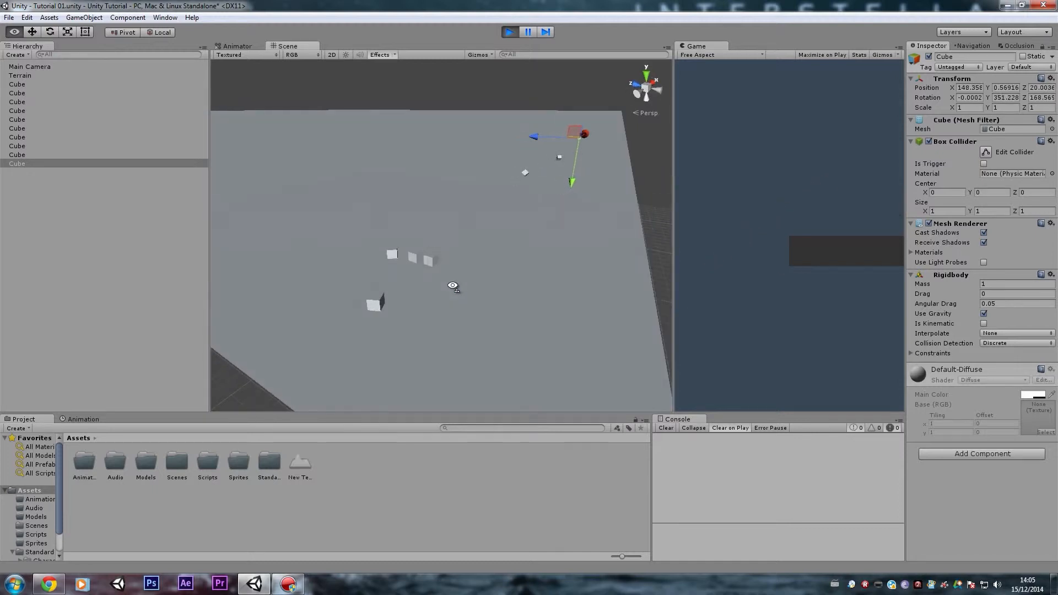
left_click(510, 32)
Delete the first five cubes listed in the scene, keeping the five overlapping duplicates.
right_click_drag(492, 175, 526, 133)
left_click(27, 83, "shift")
left_click(23, 102)
left_click(25, 84)
left_click(25, 118, "shift")
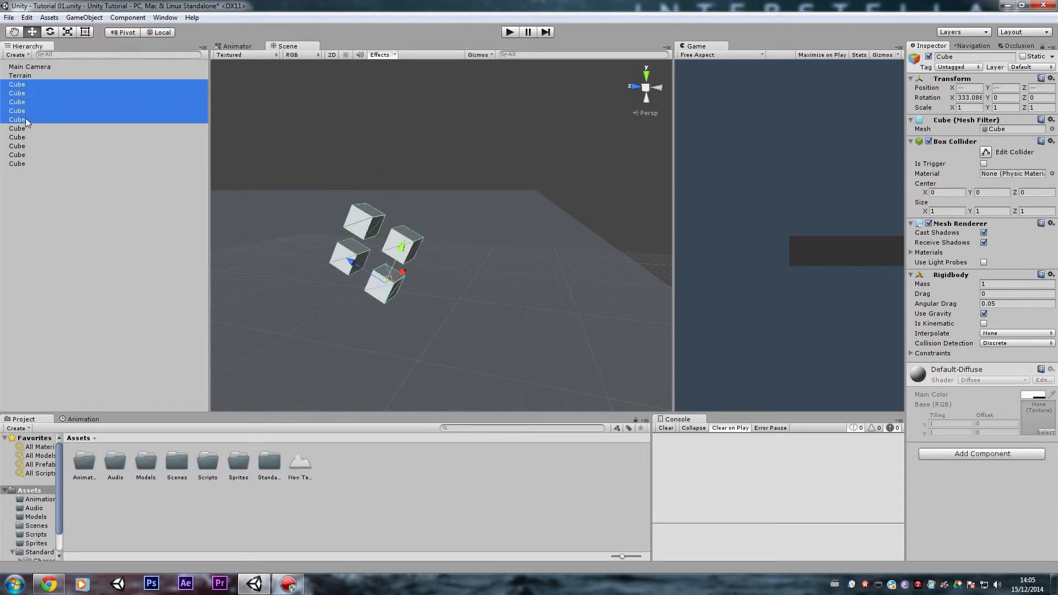
key("Delete")
Turn off Use Gravity on all five remaining cubes together and check the Rigidbody of individual cubes.
left_click(22, 112)
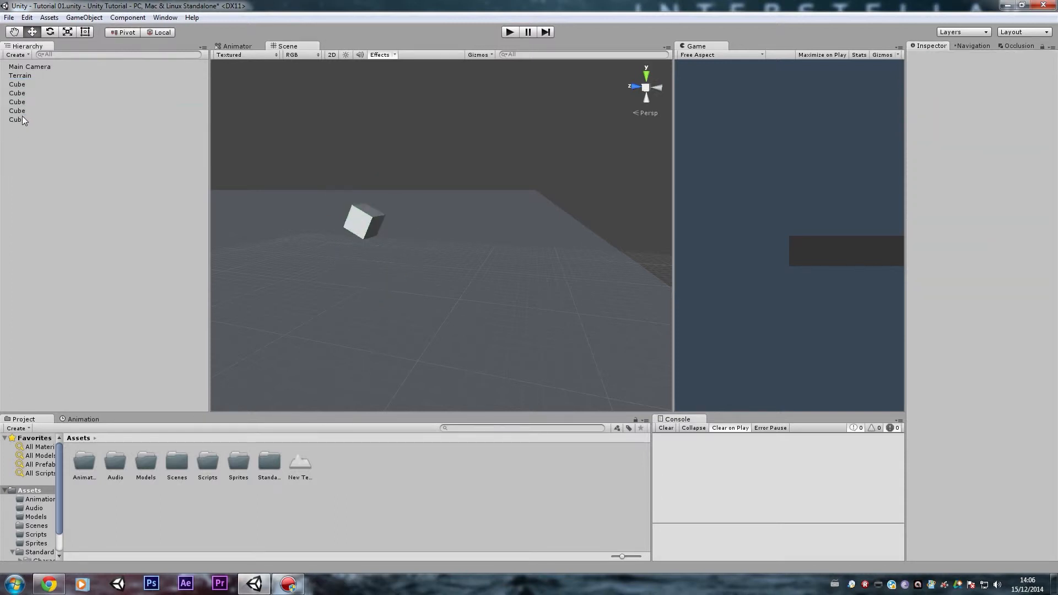
left_click(23, 119)
left_click(22, 92, "shift")
left_click(24, 119)
left_click(23, 83, "shift")
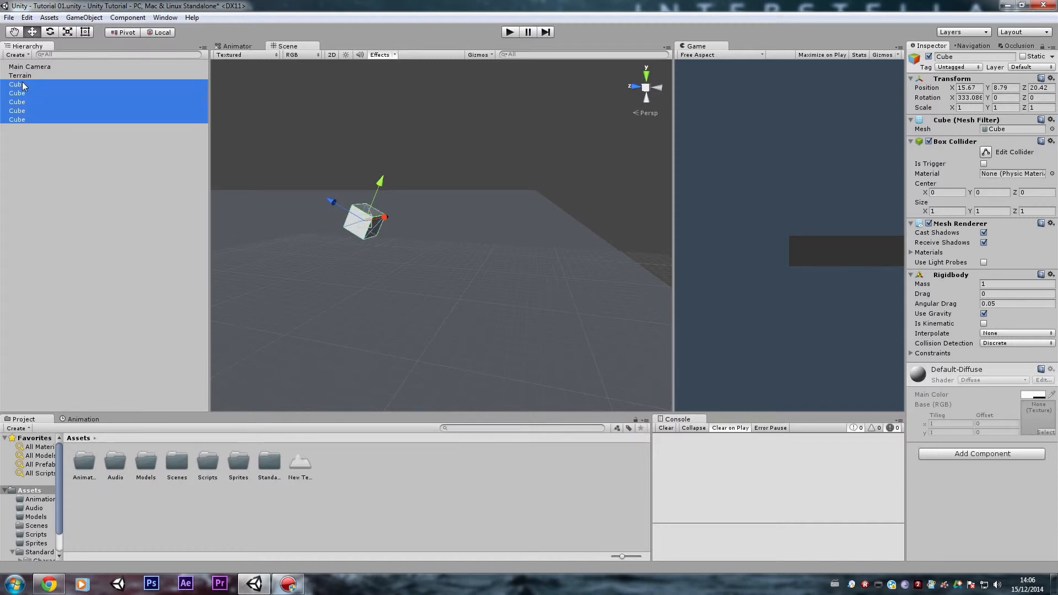
left_click(983, 314)
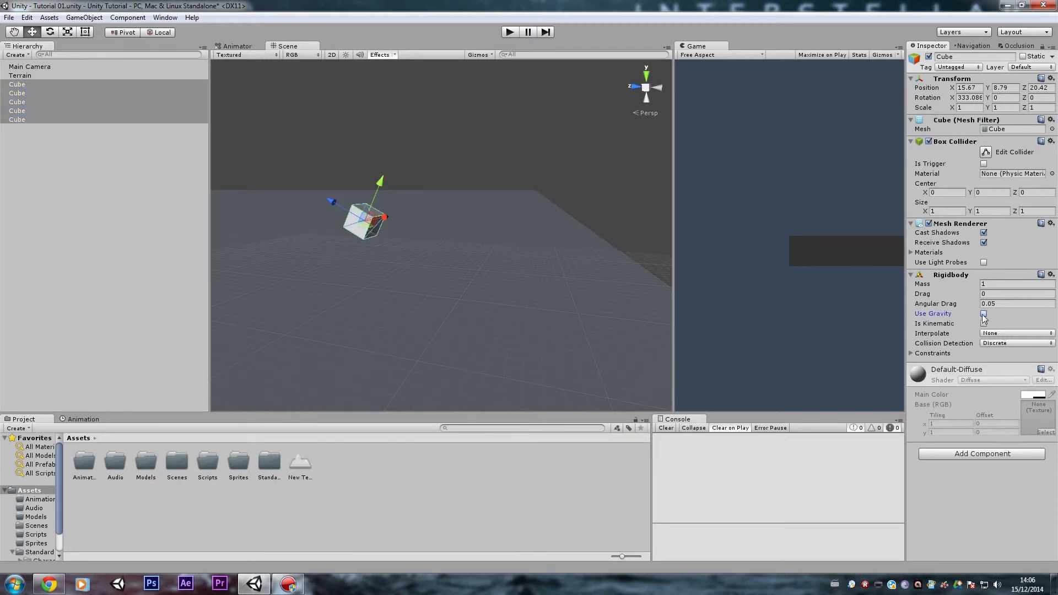
left_click(48, 120)
left_click(44, 101)
left_click(44, 87)
left_click(41, 113)
left_click(43, 94)
Run the game to watch how the five overlapping cubes move without gravity.
right_click_drag(380, 190, 369, 191)
left_click(508, 33)
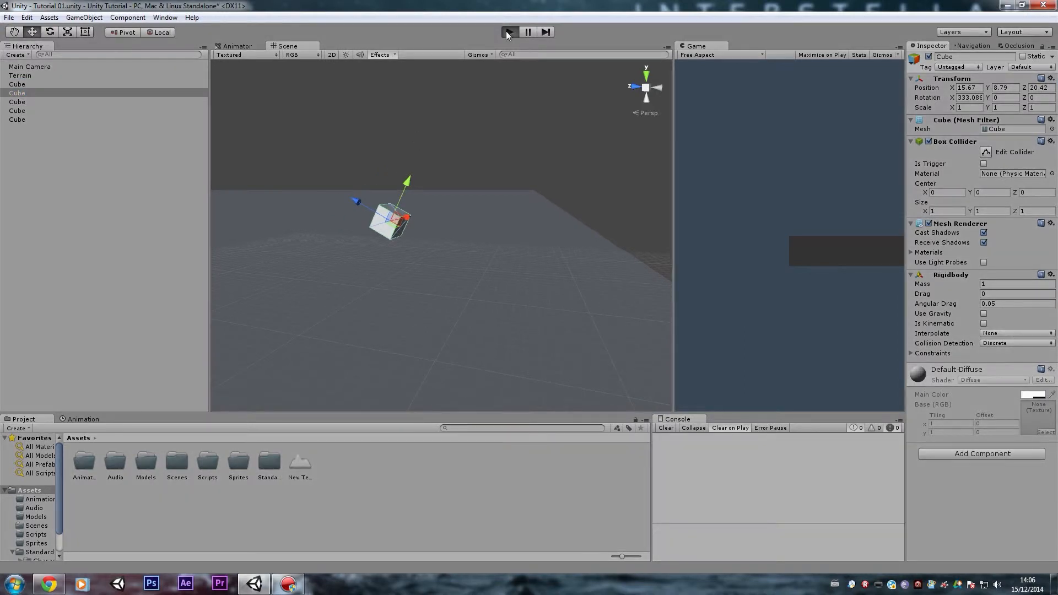
left_click(485, 130)
right_click_drag(485, 131, 558, 262)
key("w")
Frame the individual drifting cubes one by one while the game runs, and stop playback.
left_click(16, 84)
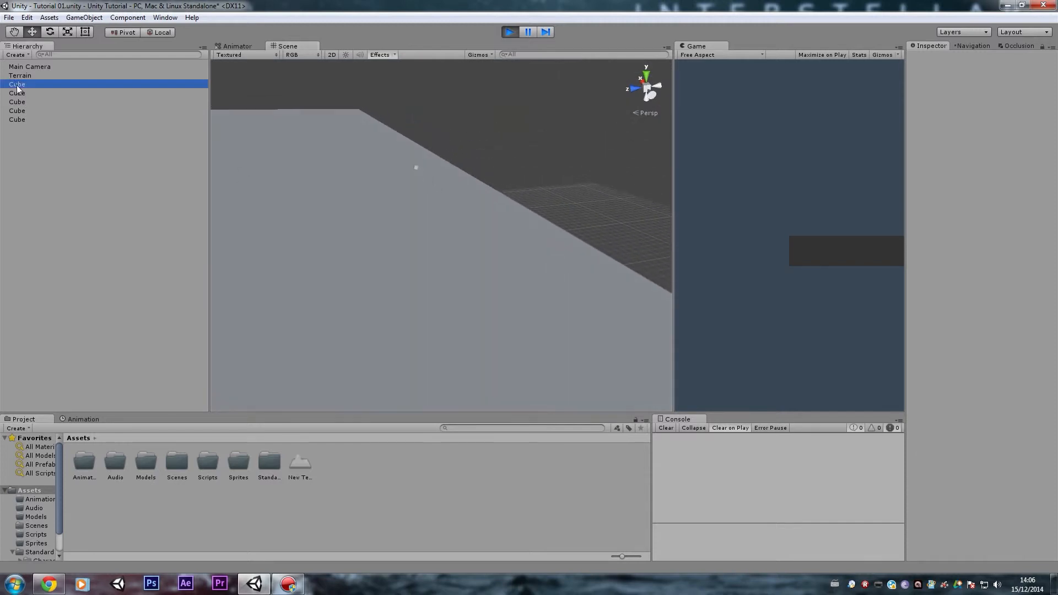
key("f")
right_click_drag(374, 231, 402, 159)
left_click(41, 111)
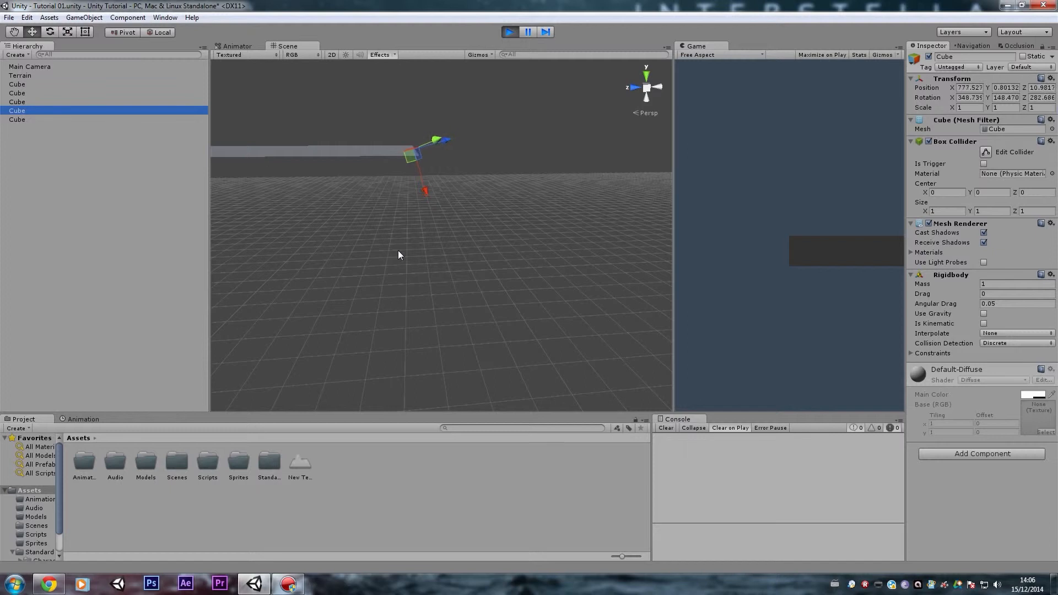
key("f")
left_click(41, 119)
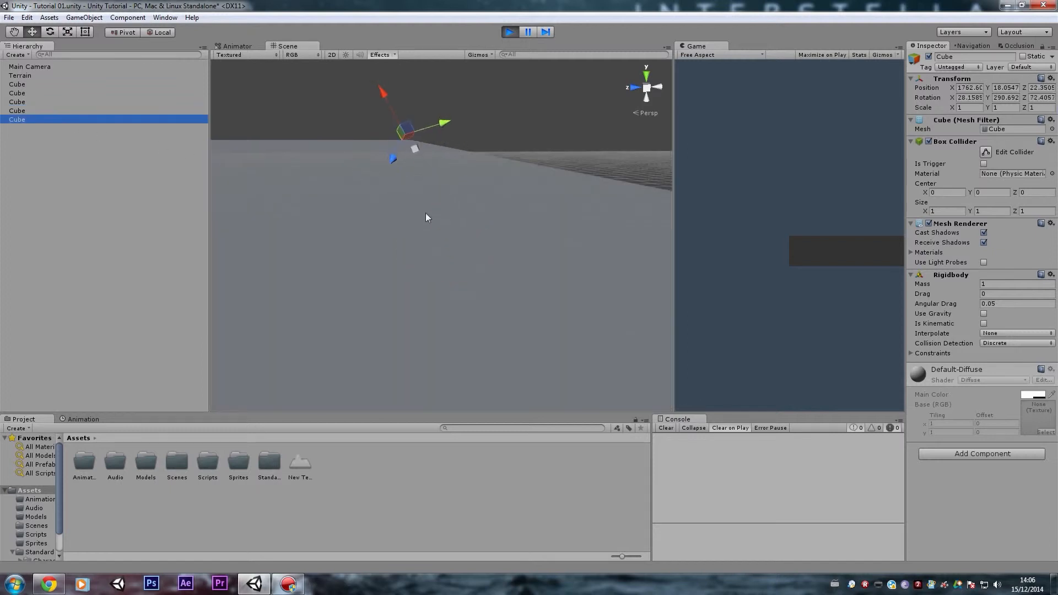
key("f")
left_click(48, 83)
left_click(45, 93)
key("f")
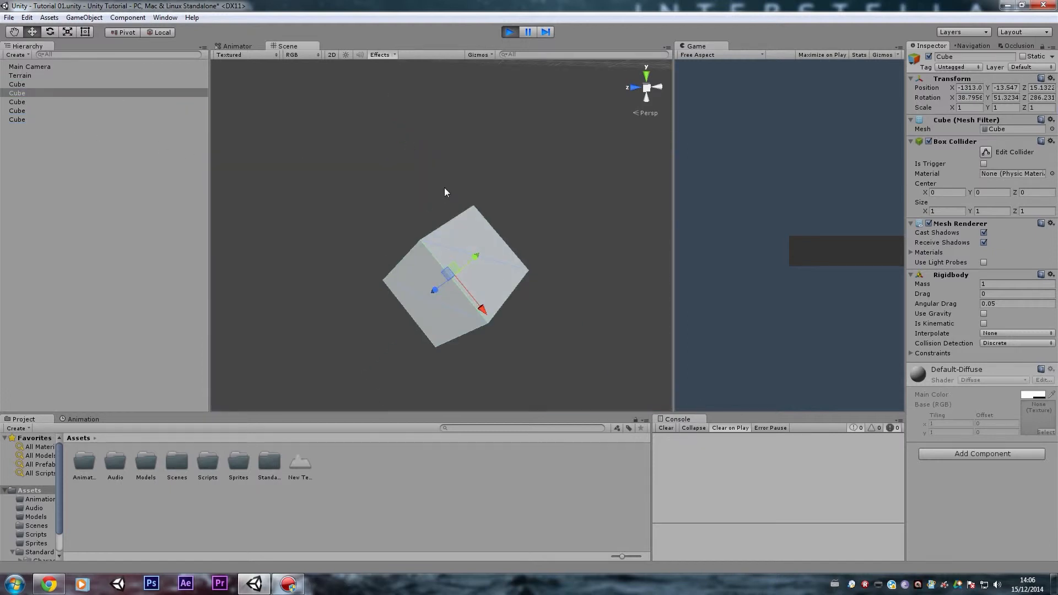
left_click(514, 31)
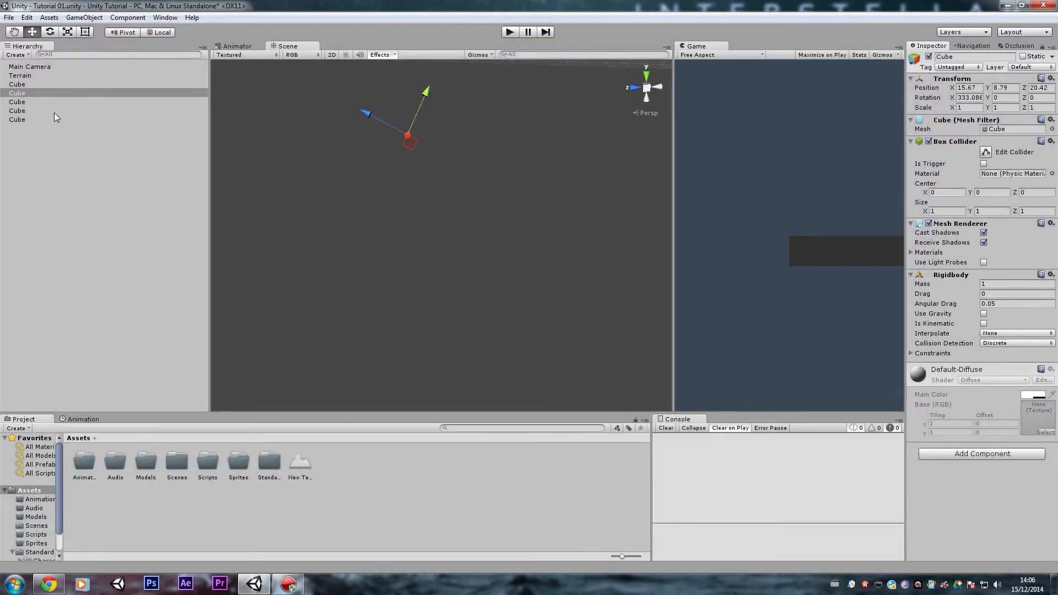
Try changing the Box Collider size of the first cube, and undo the changes.
left_click(24, 85)
key("f")
left_click_drag(469, 202, 557, 228, "alt")
scroll(598, 230, "up", 4)
left_click_drag(929, 212, 12, 213)
key("ctrl+z")
key("ctrl+z")
key("ctrl+z")
key("e")
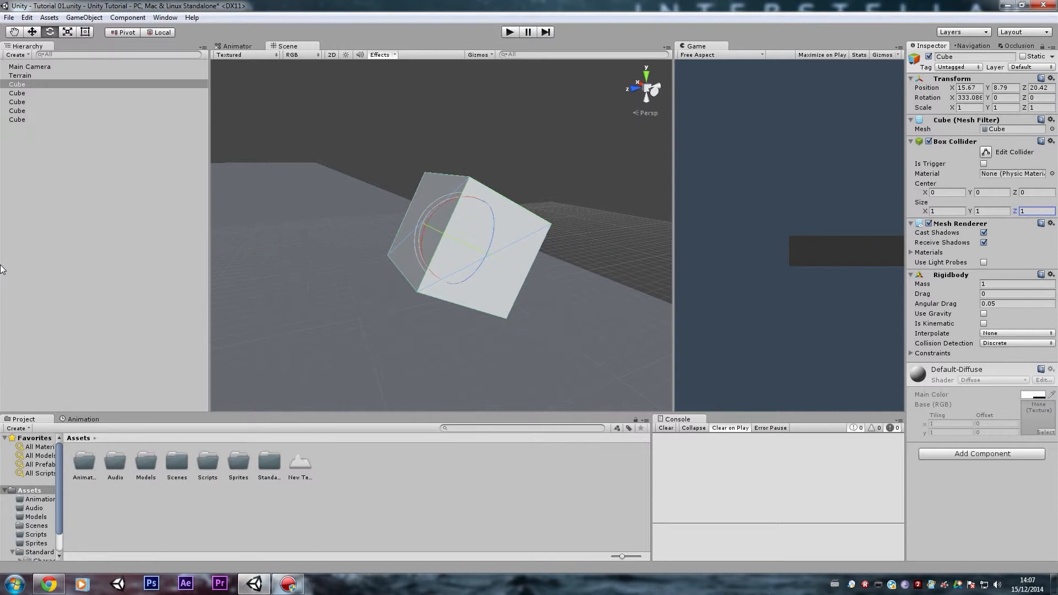
Delete all five cubes, leaving only the camera and the terrain in the scene.
left_click(18, 138)
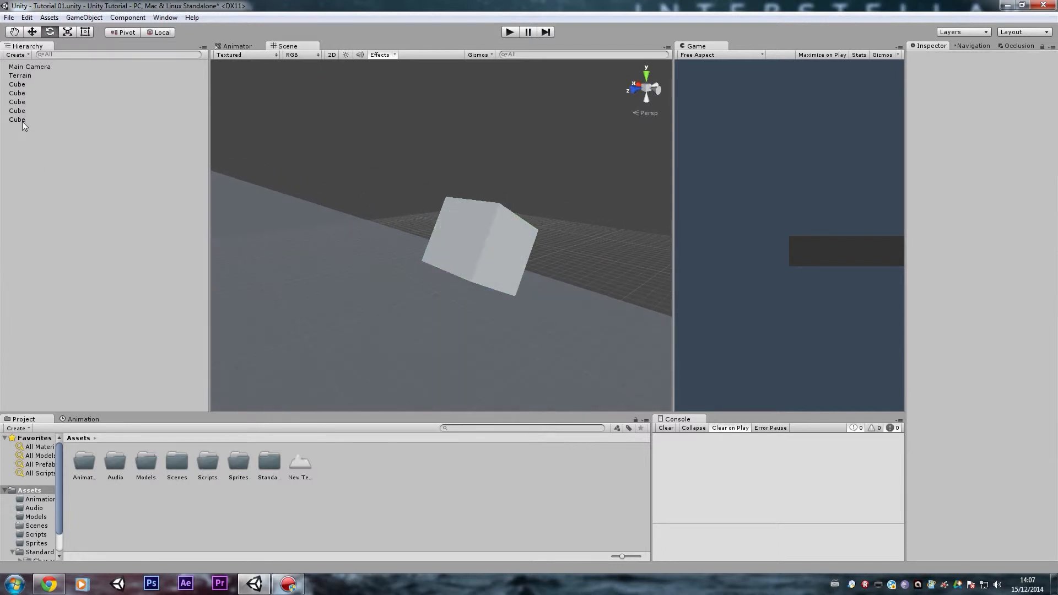
left_click(22, 120)
left_click(22, 84, "shift")
key("Delete")
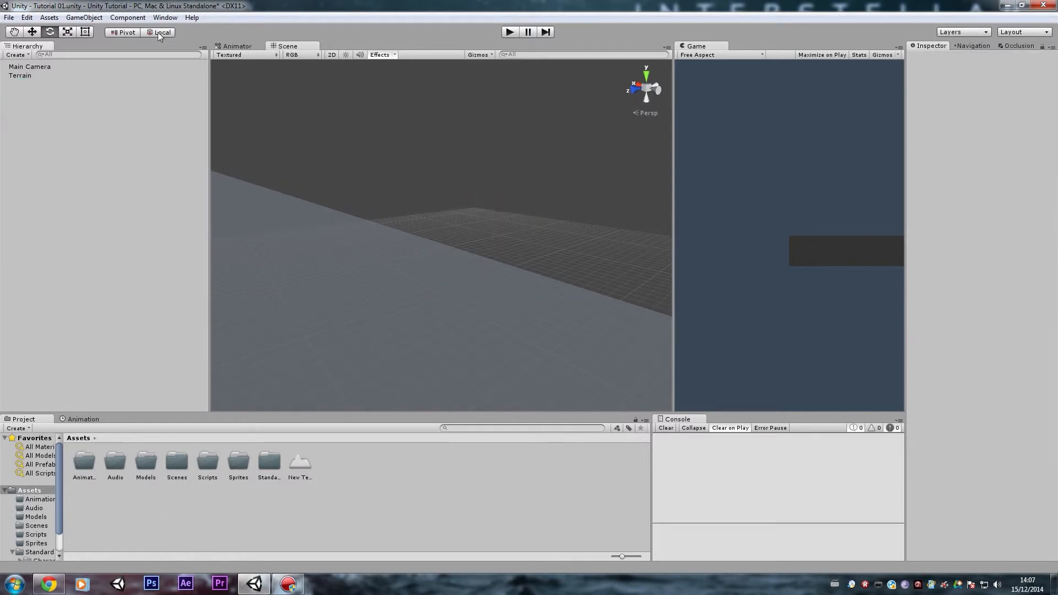
Create a new cube above the terrain and rename it Head.
left_click(84, 17)
mouse_move(128, 55)
left_click(270, 57)
left_click_drag(505, 250, 524, 266, "alt")
left_click(17, 85)
left_click(23, 83)
type("Head")
key("Return")
Duplicate the head cube and move the copy directly beneath it to a Y position of 8.054.
key("e")
key("w")
key("ctrl+d")
left_click_drag(463, 198, 461, 237)
left_click_drag(460, 184, 456, 331)
left_click_drag(456, 281, 1006, 99)
key("ctrl+z")
key("ctrl+z")
key("ctrl+z")
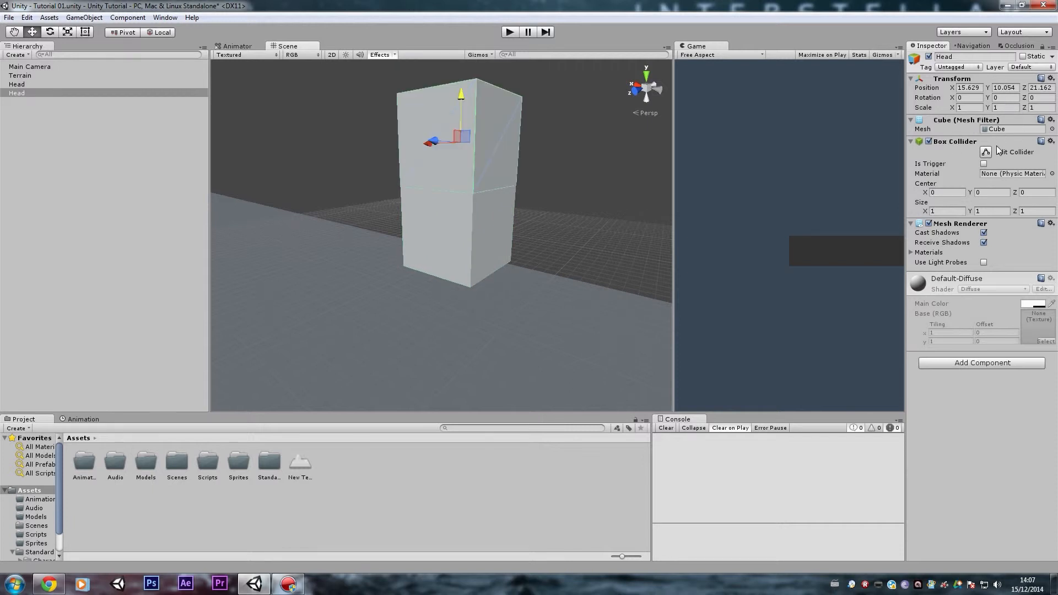
key("ctrl+z")
key("ctrl+y")
Scale the lower cube to about 0.27 on X and 1.7 on Y, and lower it to a Y position of 7.708.
left_click_drag(521, 284, 542, 330, "alt")
right_click_drag(543, 329, 449, 315)
mouse_move(399, 266)
left_mouse_down()
mouse_move(413, 266)
mouse_move(357, 215)
mouse_move(309, 217)
mouse_move(358, 291)
mouse_move(399, 267)
left_mouse_up()
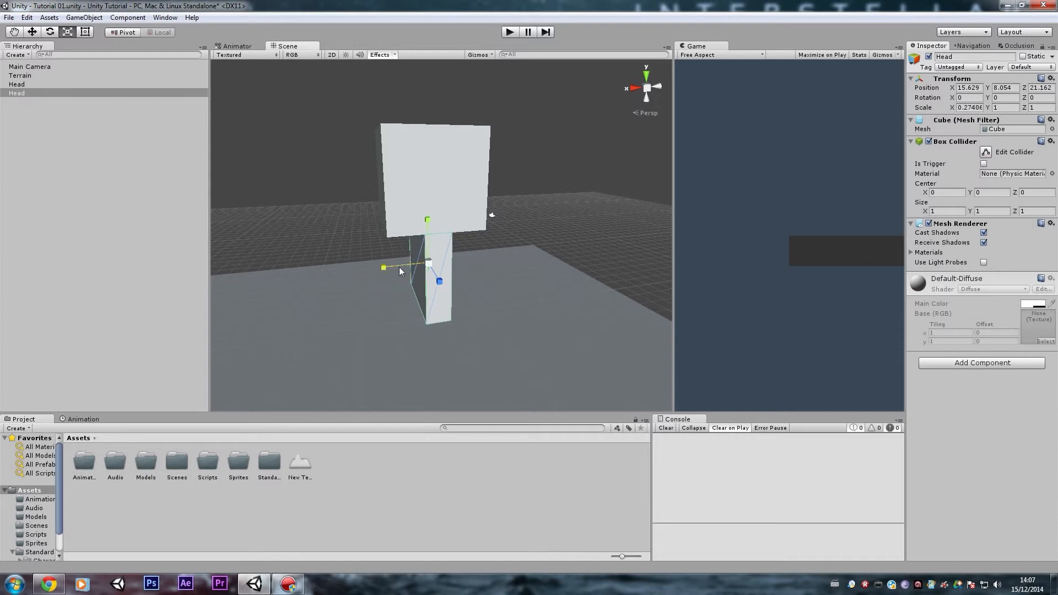
left_click_drag(432, 225, 431, 196)
key("w")
left_click_drag(430, 236, 522, 249)
right_click_drag(522, 249, 511, 248)
key("d")
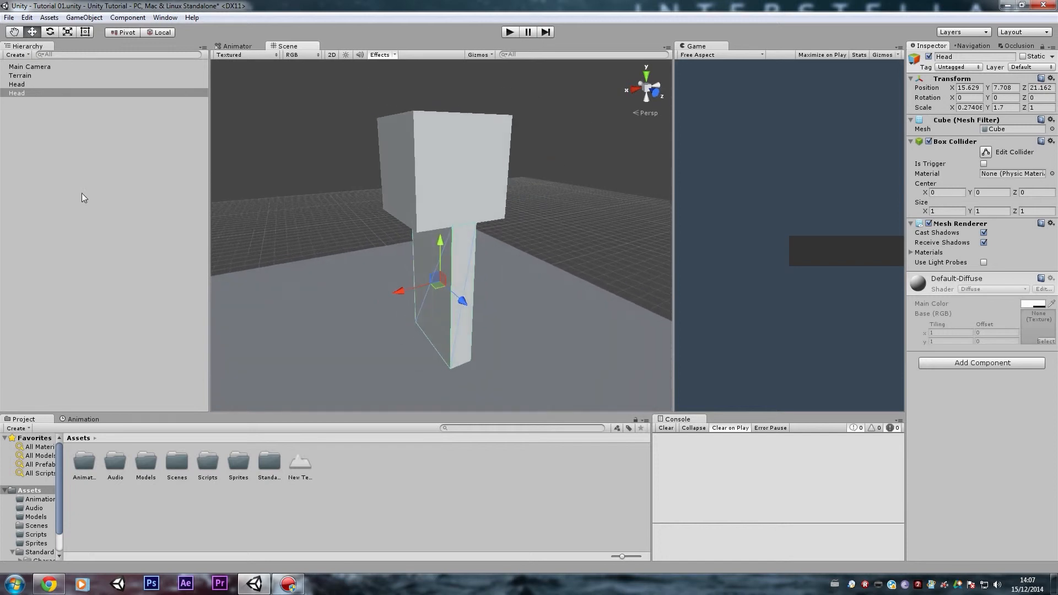
Rename the tall, thin block under the head as Chest.
left_click(26, 92)
left_click(27, 93)
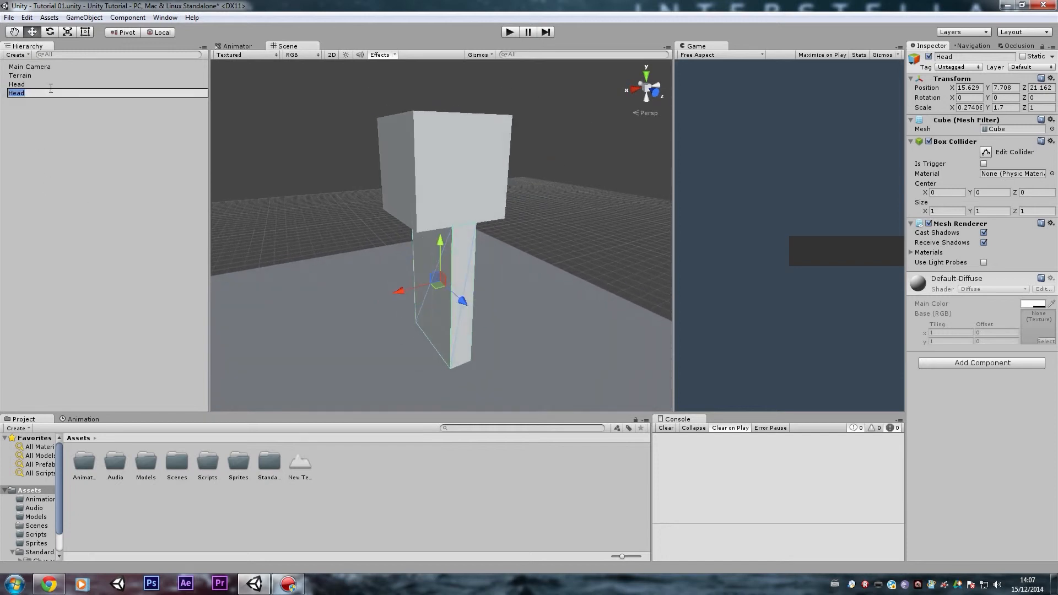
type("Chest")
key("Return")
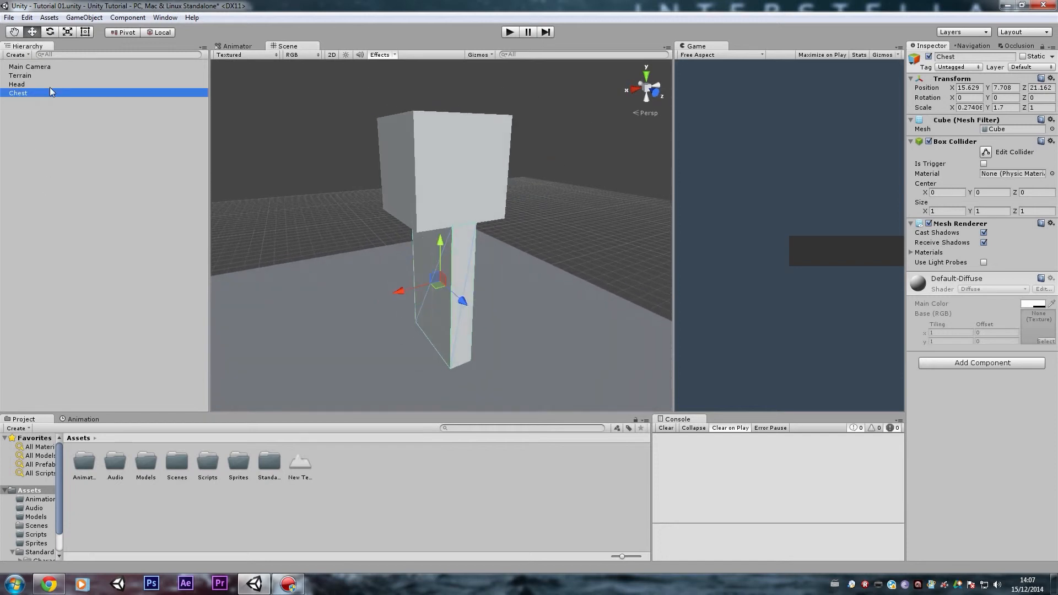
Duplicate the chest, move the copy below it to Y 6.004, and narrow it to about 0.39 on Z along one side.
key("ctrl+d")
left_click_drag(309, 252, 449, 283, "alt")
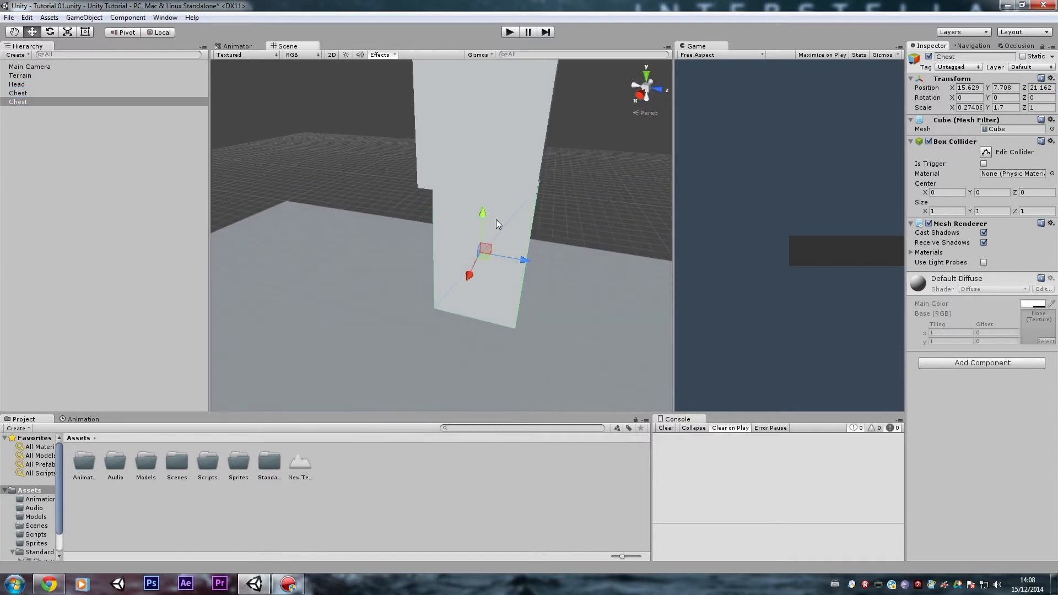
left_click_drag(478, 223, 483, 330, "ctrl")
key("r")
left_click_drag(516, 370, 490, 364)
key("w")
Rename the narrow block below the chest as Leg.
left_click(24, 103)
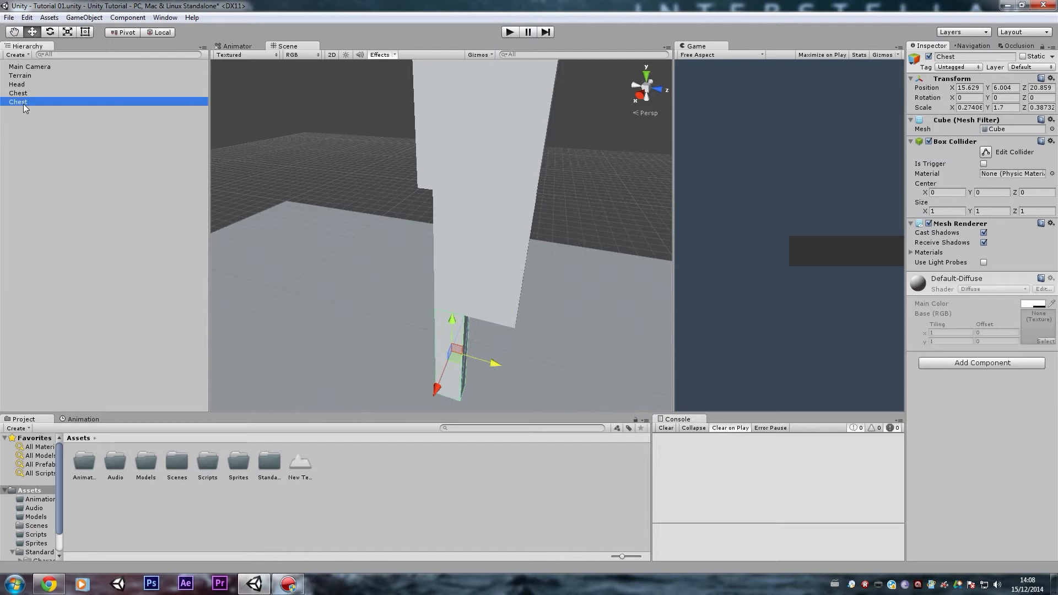
key("F2")
type("Leg")
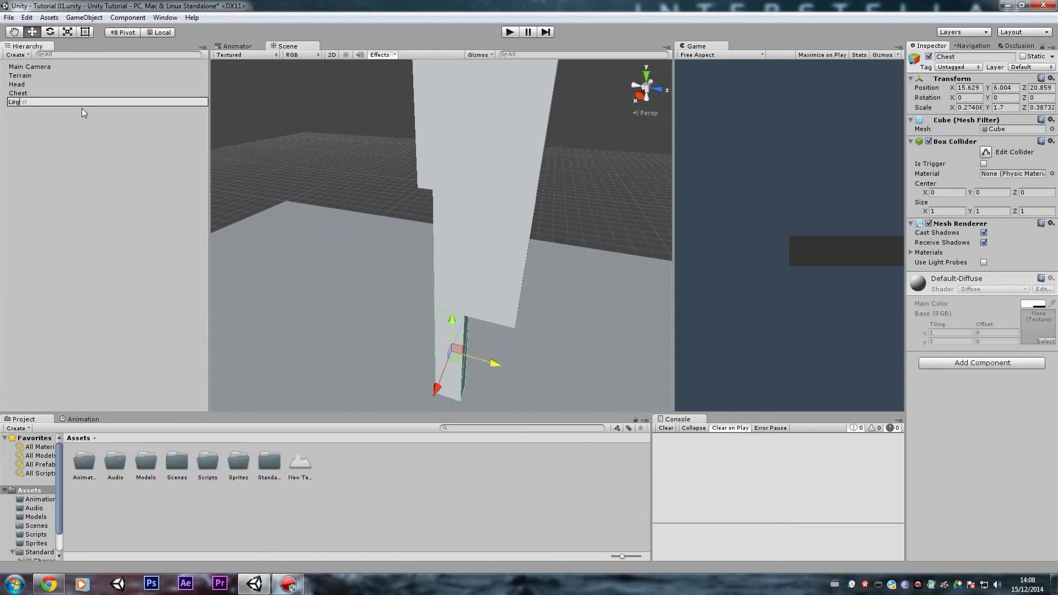
key("Return")
Duplicate the leg and move the copy to the other side of the chest at Z 21.442.
key("ctrl+d")
left_click_drag(496, 364, 452, 361)
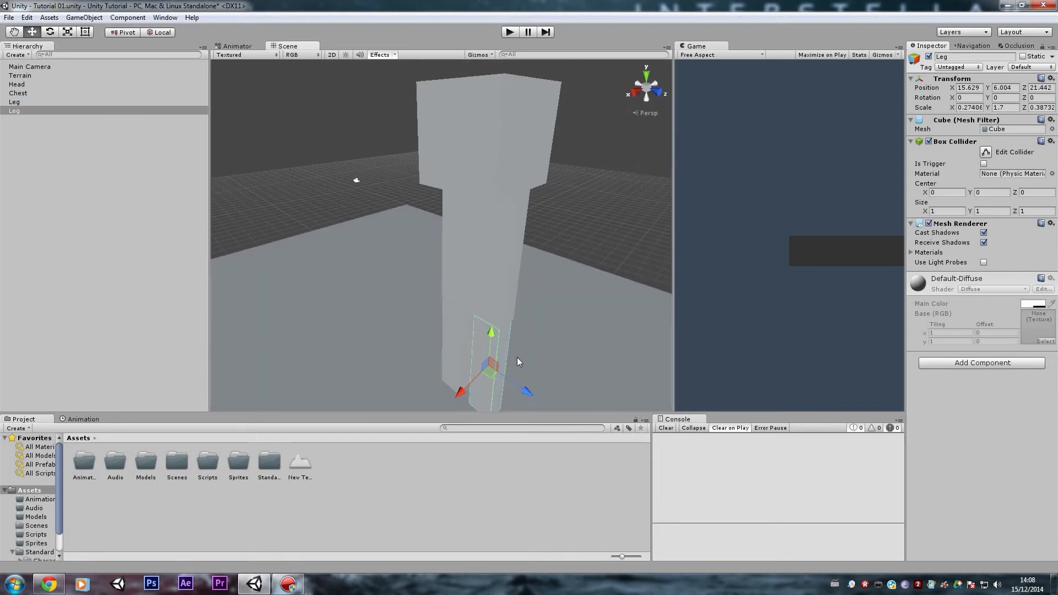
key("ctrl+d")
key("ctrl+z")
Duplicate both legs, raise the copies to the upper chest, and rotate them to stretch forward as arms.
left_click(16, 102)
left_click(15, 111, "shift")
key("ctrl+d")
left_click_drag(459, 312, 523, 126)
key("e")
key("w")
left_click_drag(483, 231, 453, 218)
Duplicate the head, shrink the copy to about 0.08 on every axis, and place it on the front of the head as an eye.
left_click(37, 83)
key("ctrl+d")
key("r")
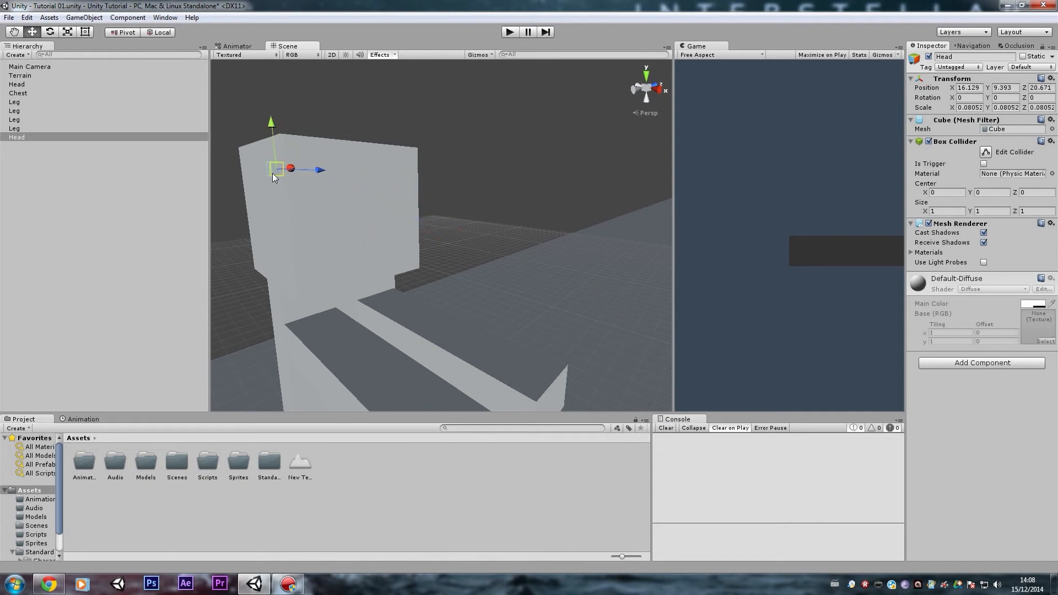
left_click_drag(320, 179, 385, 195, "alt")
left_click(509, 166)
left_click(374, 219)
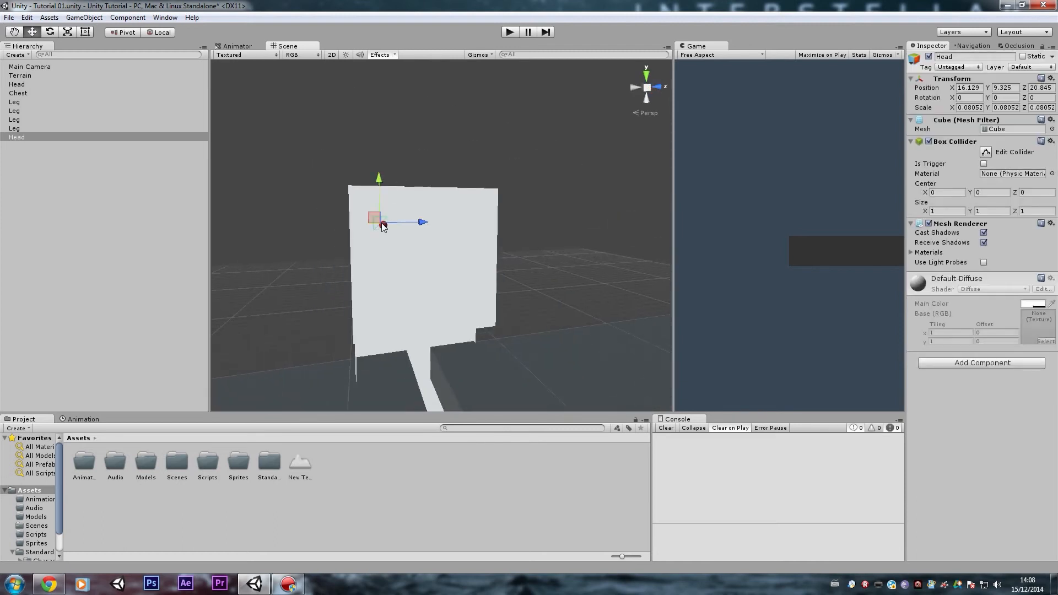
Duplicate the small eye cube and move the copy across the face to about Z 21.44 as the second eye.
key("ctrl+d")
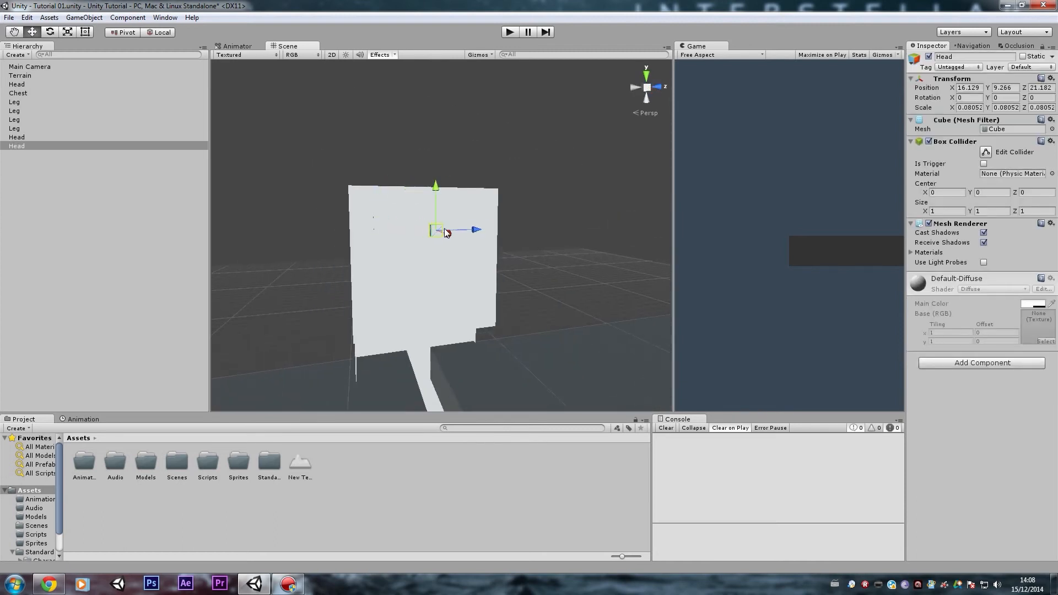
right_click_drag(469, 220, 364, 257)
left_click(549, 222)
key("s")
right_click_drag(469, 233, 419, 242)
Rename both small face cubes as Eye.
left_click(25, 145)
left_click(24, 138)
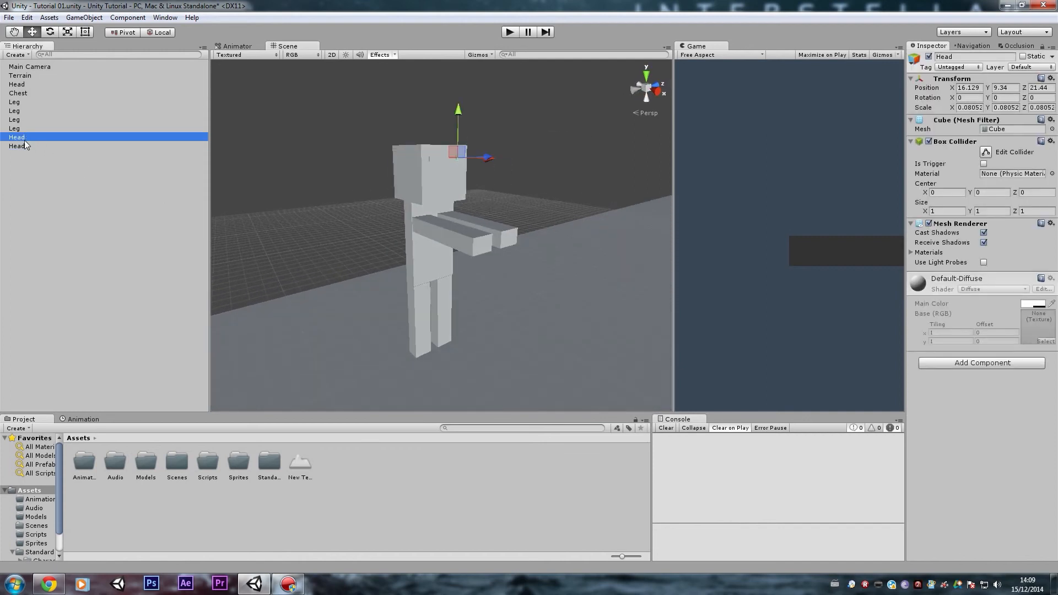
type("e")
key("Return")
left_click(22, 147)
left_click(22, 147)
type("Eye")
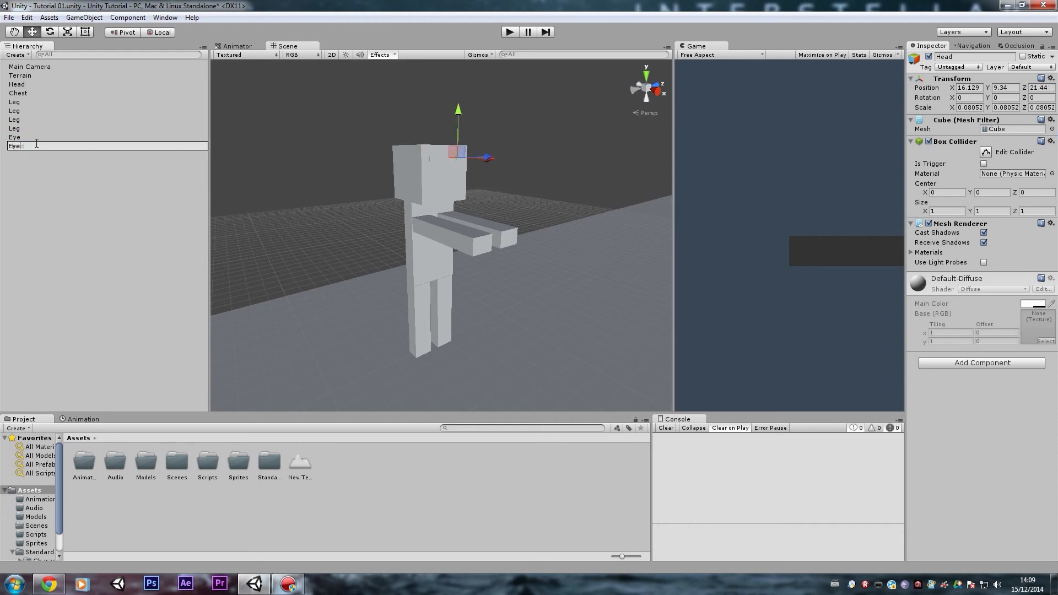
key("Return")
right_click_drag(350, 177, 384, 153)
left_click(377, 152)
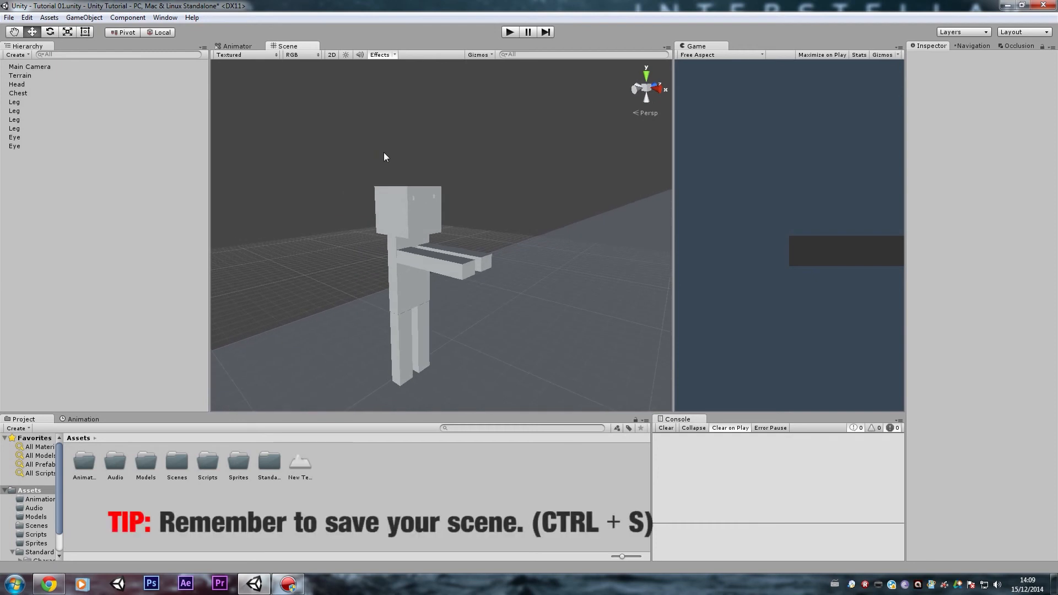
key("w")
right_click_drag(384, 157, 526, 250)
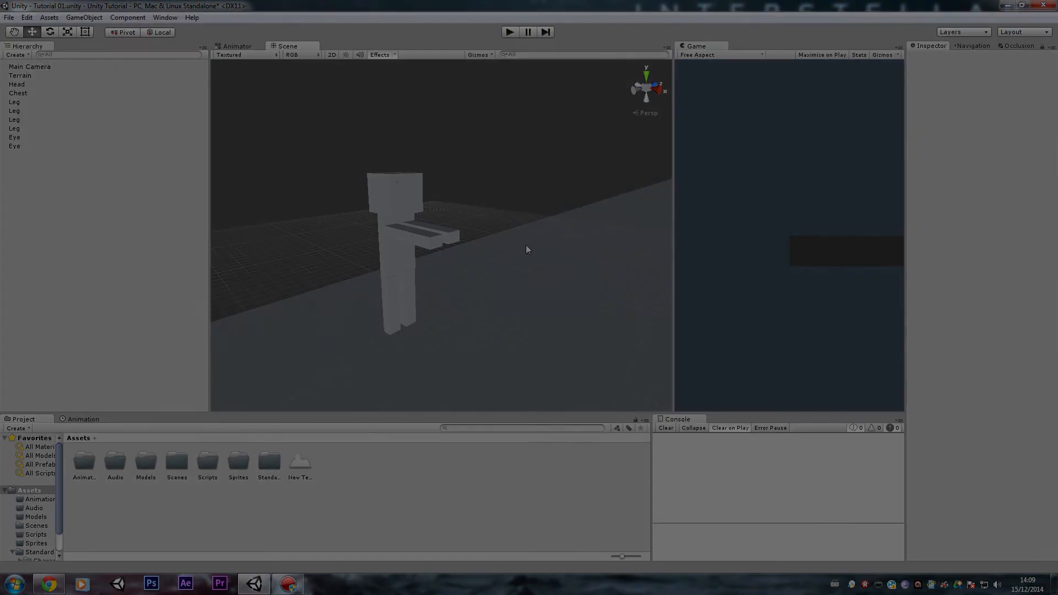